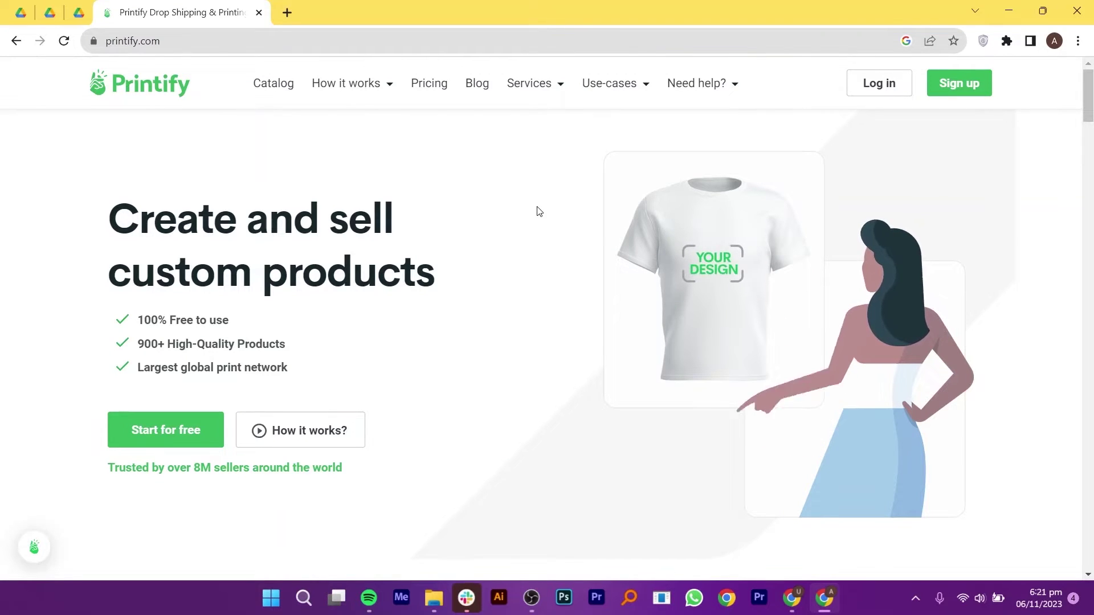
Highlight the printify.com address, the 'Create and sell custom products' headline and '100% Free to use' line.
{"action": "left_click", "coordinate": [178, 40]}
{"action": "left_click_drag", "start_coordinate": [194, 40], "coordinate": [139, 41]}
{"action": "left_click", "coordinate": [211, 41]}
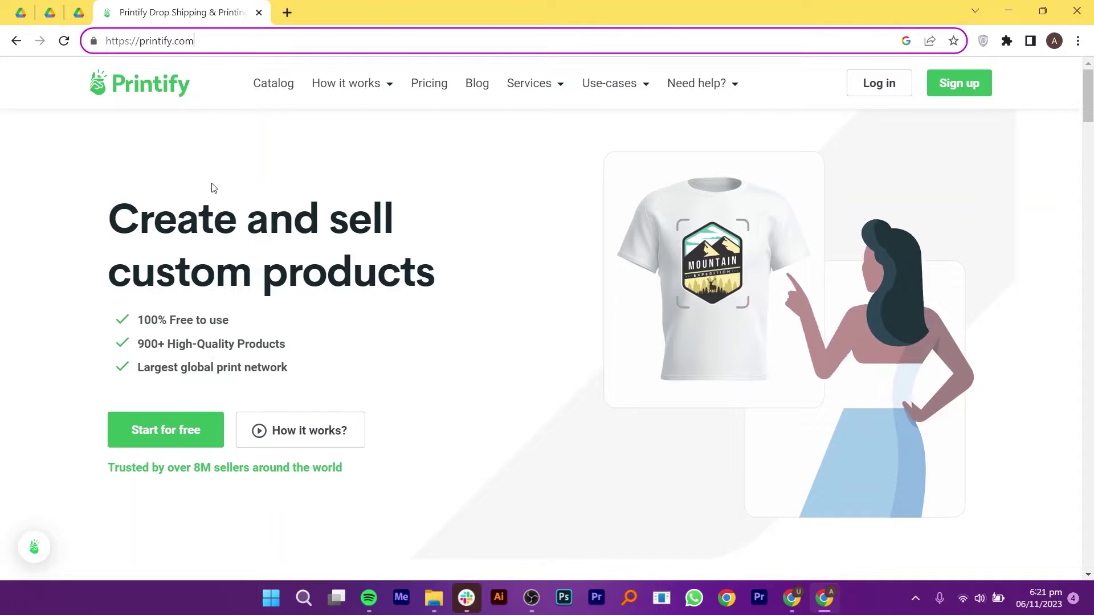
{"action": "left_click_drag", "start_coordinate": [108, 219], "coordinate": [437, 279]}
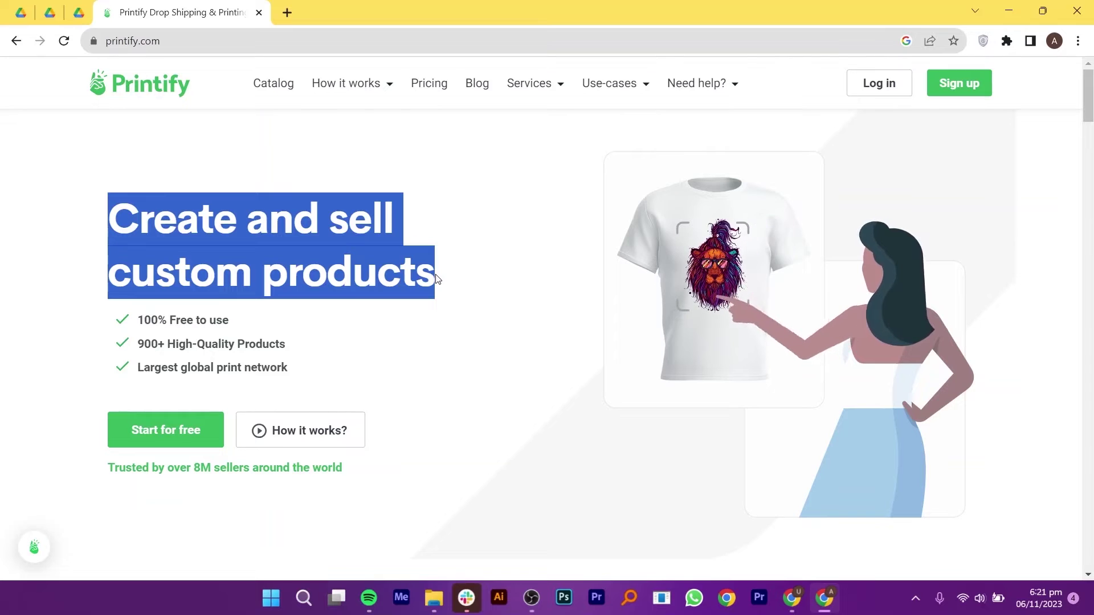
{"action": "left_click", "coordinate": [424, 320]}
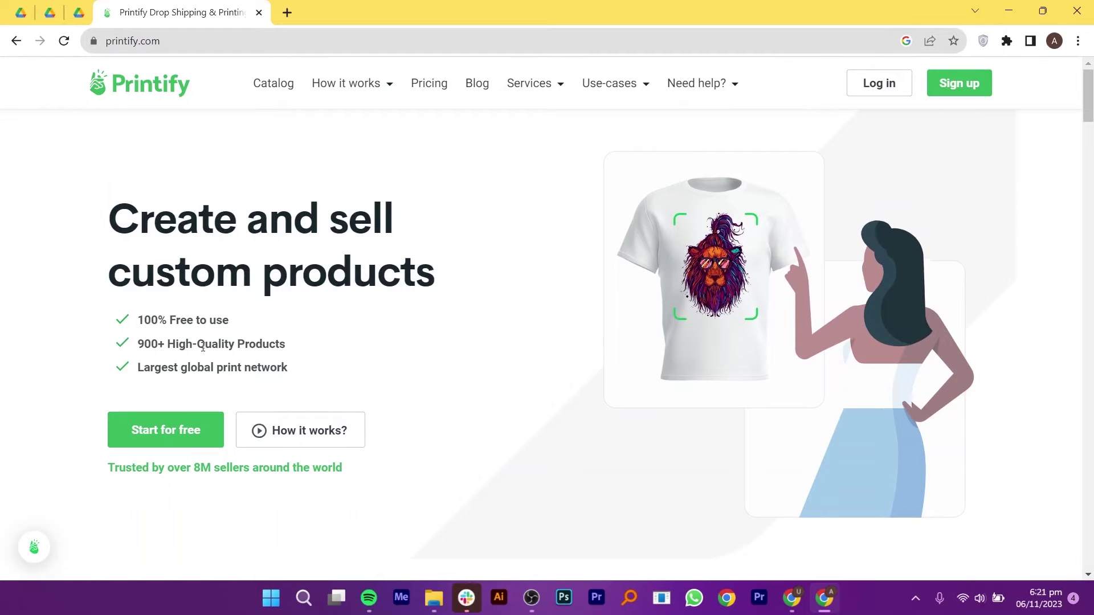
{"action": "left_click_drag", "start_coordinate": [143, 330], "coordinate": [242, 344]}
{"action": "left_click", "coordinate": [242, 343]}
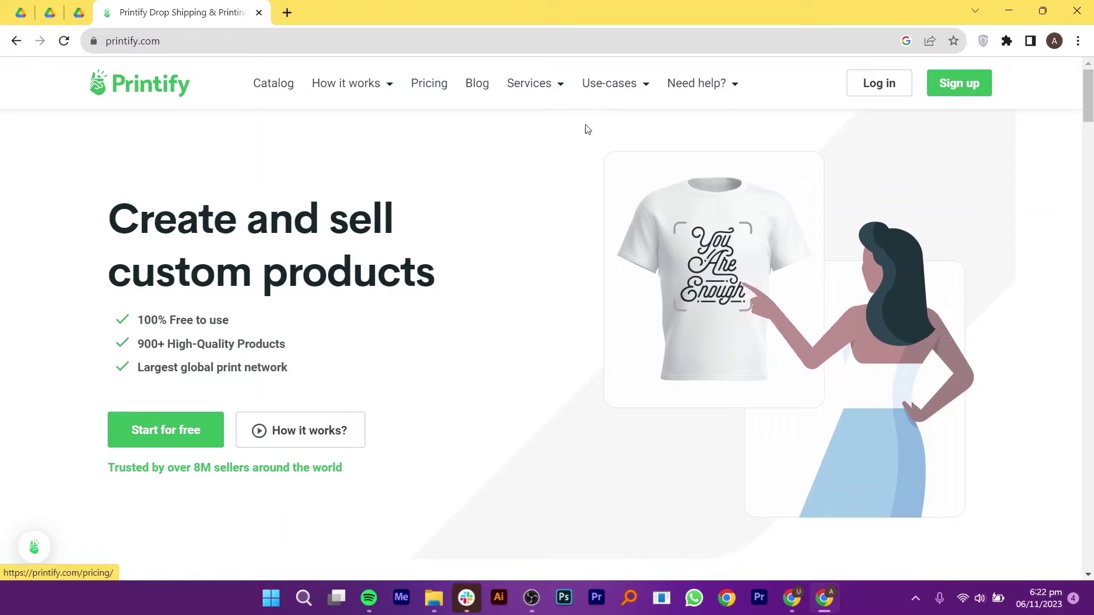
Scroll through the Printify homepage and return to the top.
{"action": "scroll", "coordinate": [108, 418], "scroll_direction": "down", "scroll_amount": 8}
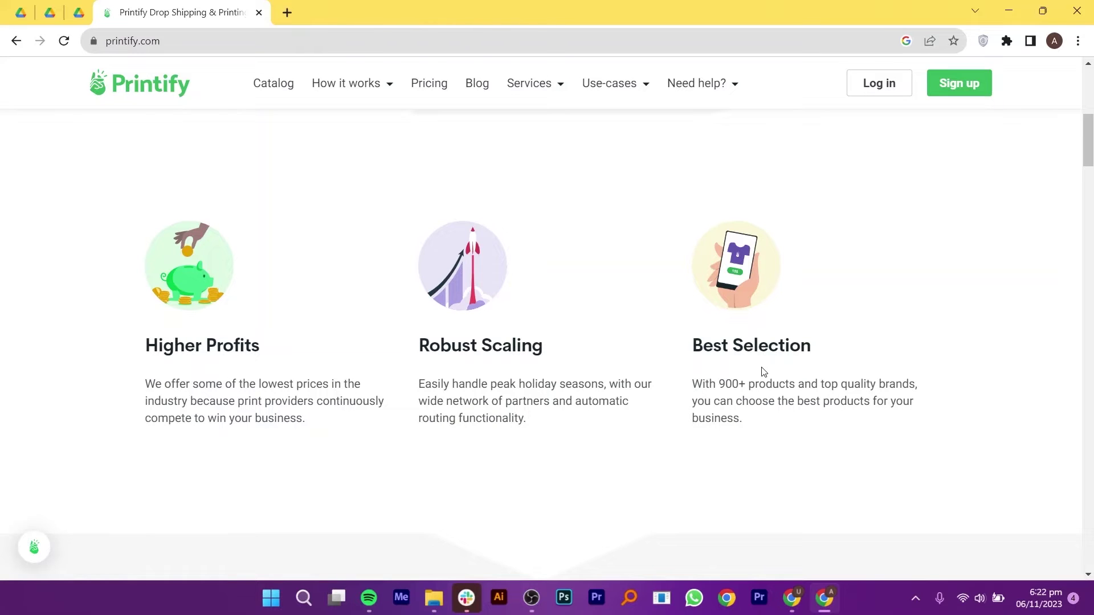
{"action": "scroll", "coordinate": [771, 367], "scroll_direction": "down", "scroll_amount": 5}
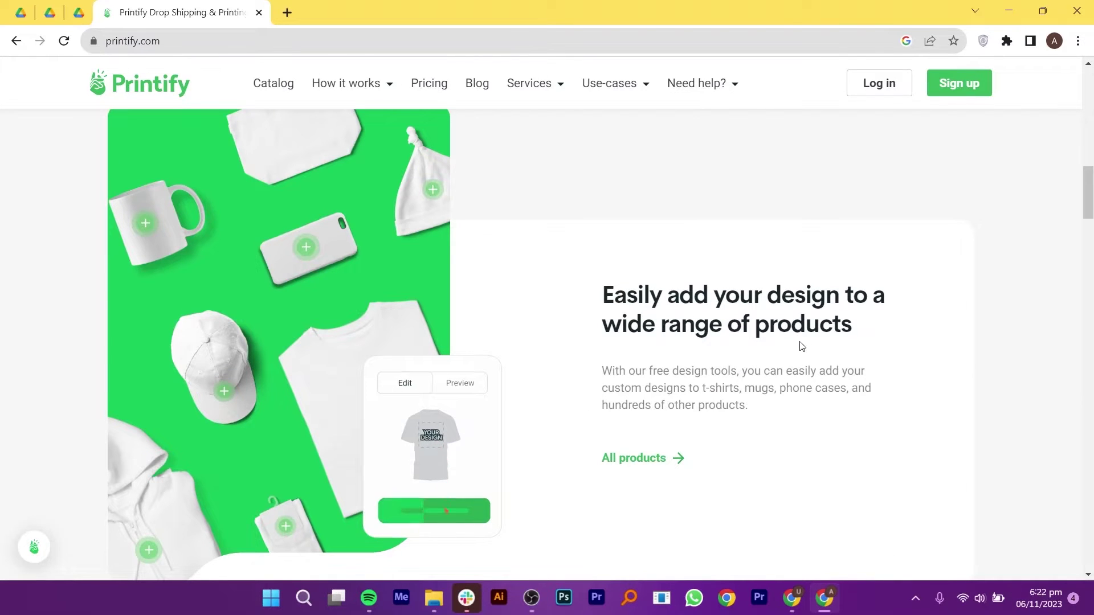
{"action": "scroll", "coordinate": [798, 344], "scroll_direction": "down", "scroll_amount": 5}
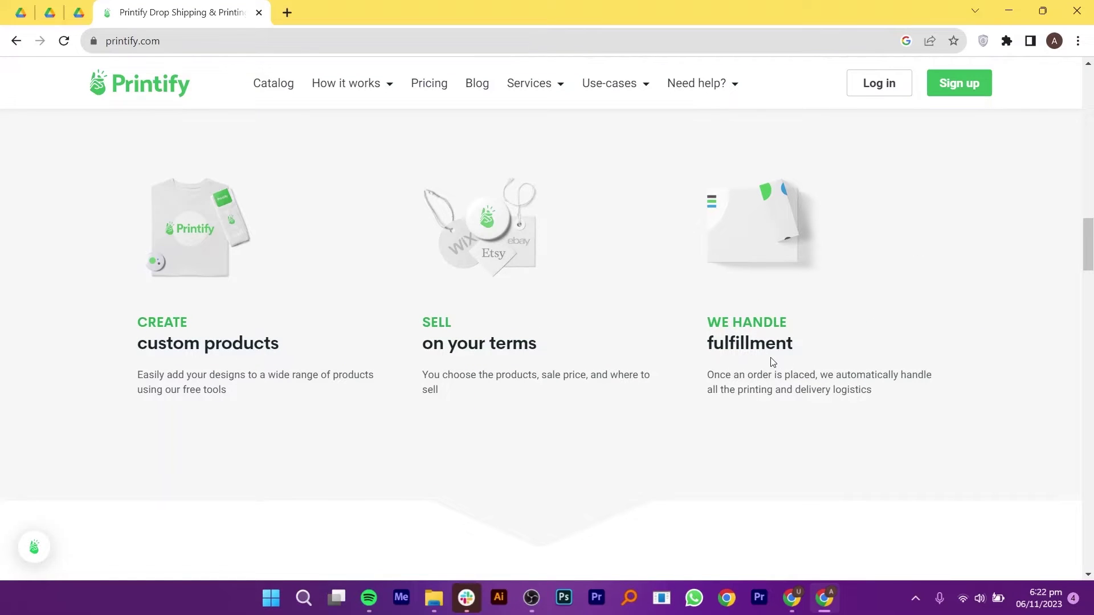
{"action": "scroll", "coordinate": [773, 362], "scroll_direction": "down", "scroll_amount": 1}
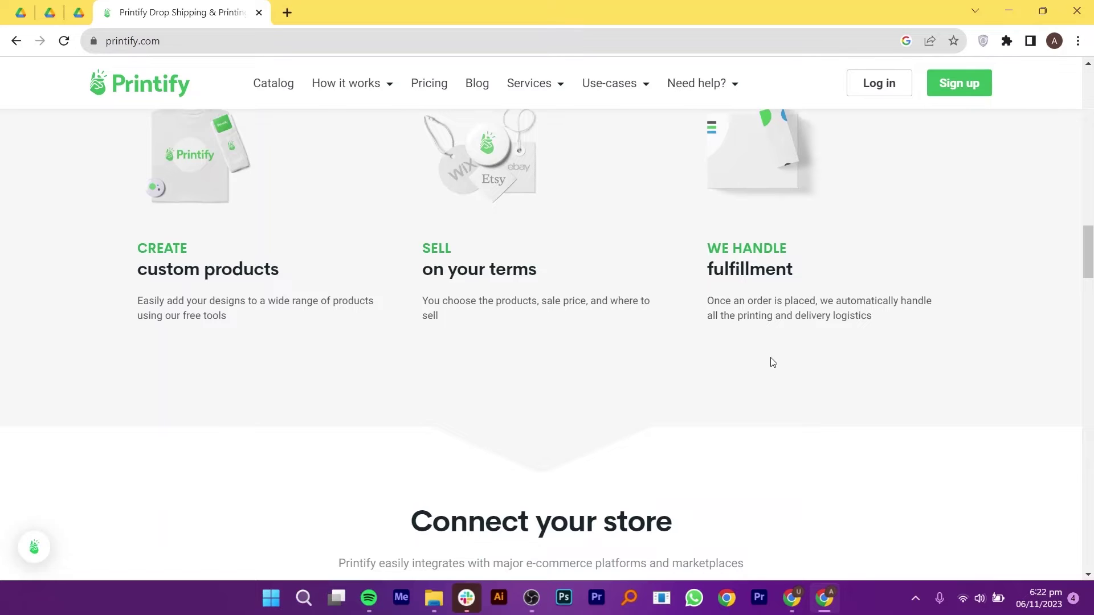
{"action": "scroll", "coordinate": [773, 362], "scroll_direction": "down", "scroll_amount": 5}
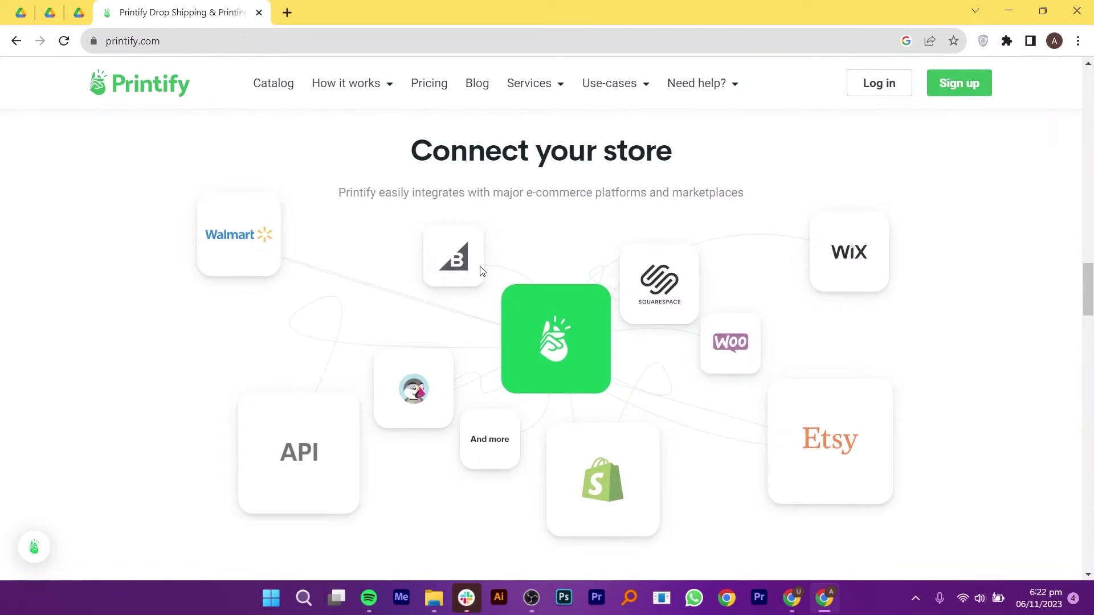
{"action": "key", "text": "Home"}
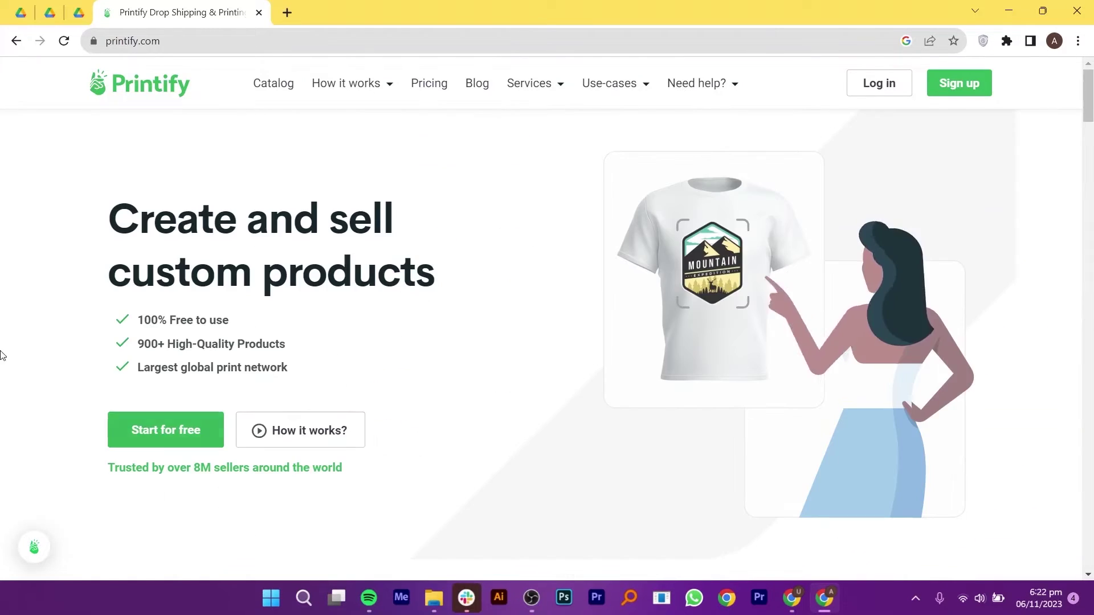
Sign up for a free account with Google, choosing the existing account and confirming.
{"action": "left_click", "coordinate": [168, 439]}
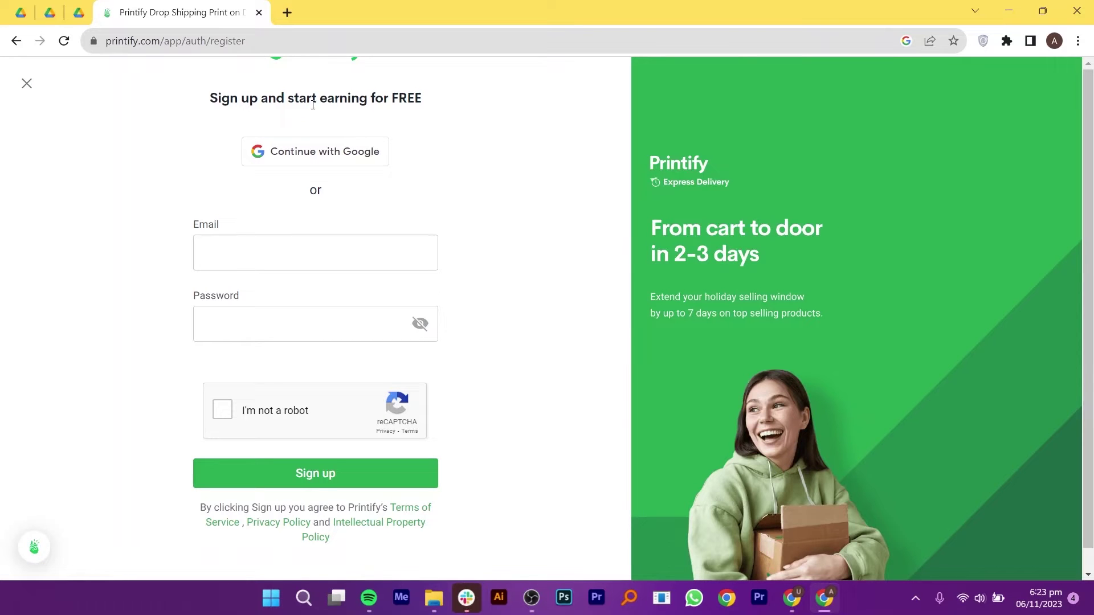
{"action": "left_click", "coordinate": [317, 150]}
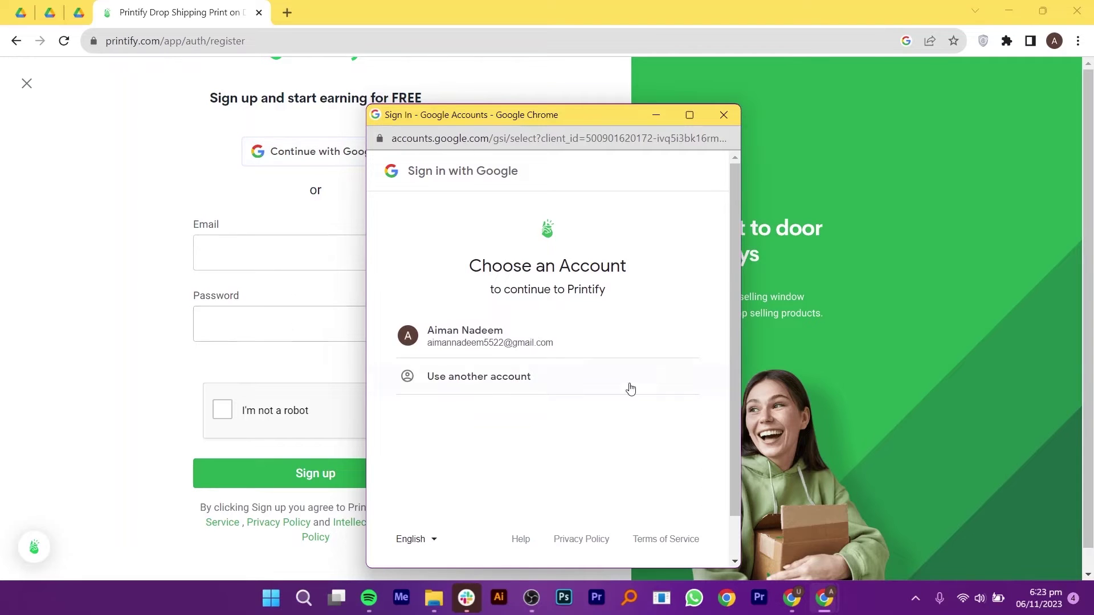
{"action": "left_click", "coordinate": [509, 342]}
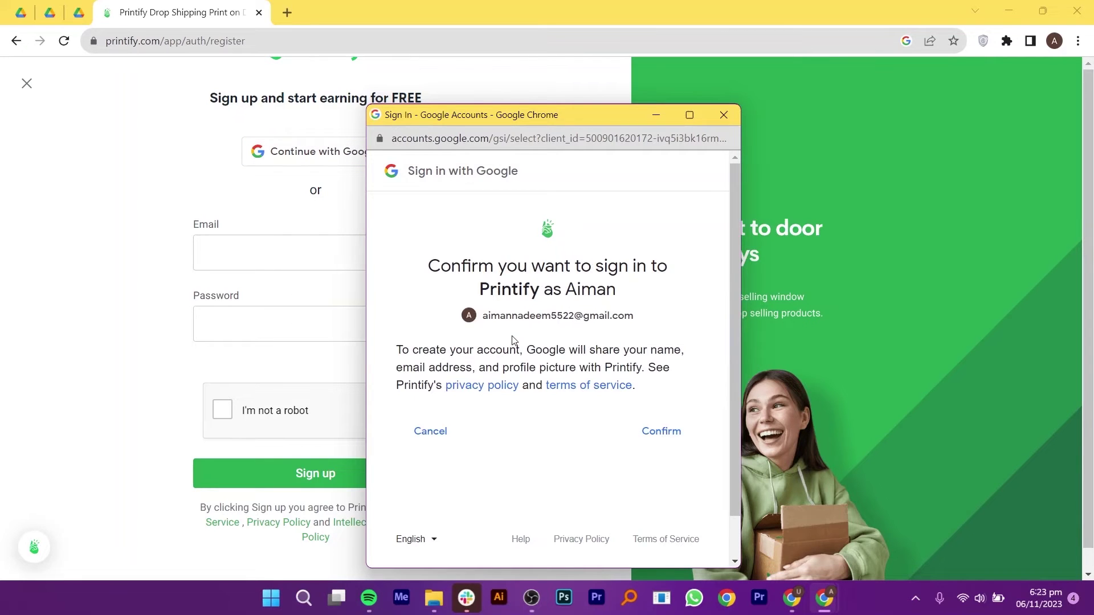
{"action": "left_click", "coordinate": [660, 431]}
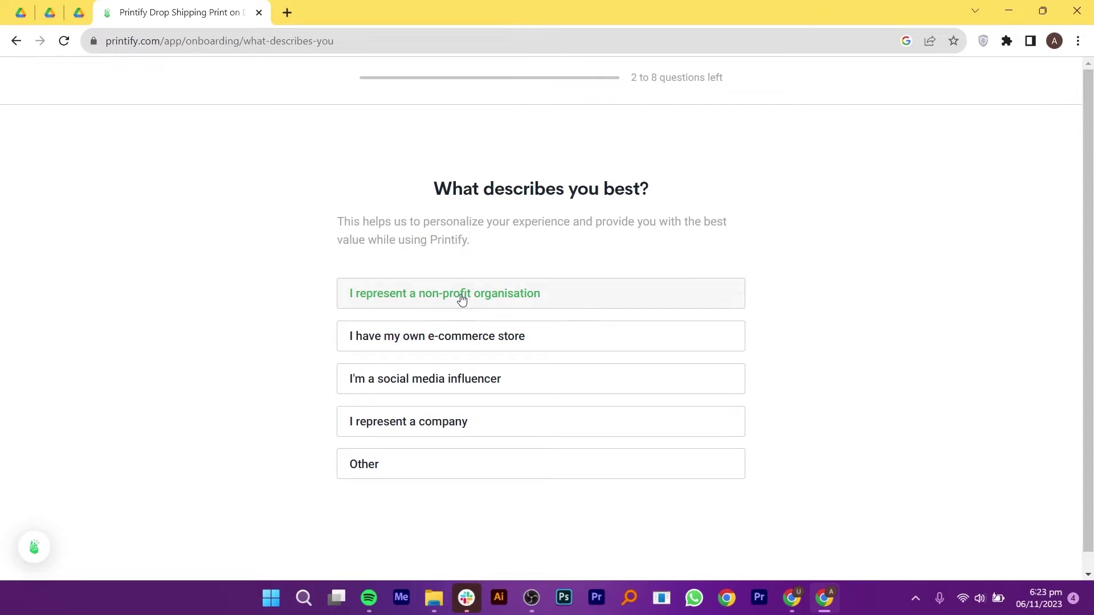
Answer onboarding: social media influencer, grow current business, help designing products, found via Youtube.
{"action": "left_click", "coordinate": [440, 384]}
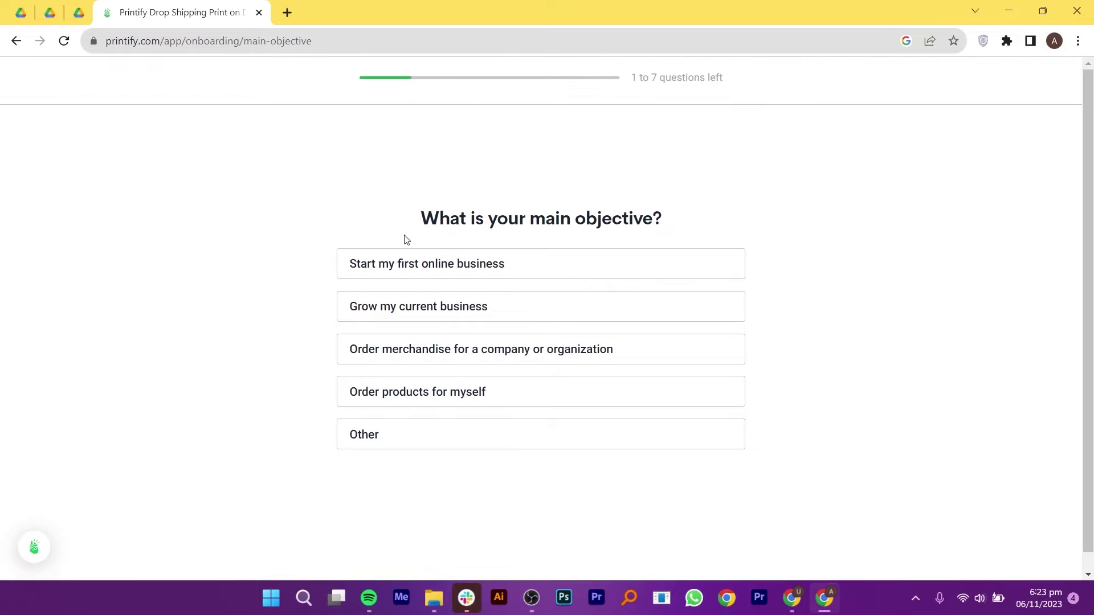
{"action": "left_click", "coordinate": [477, 310]}
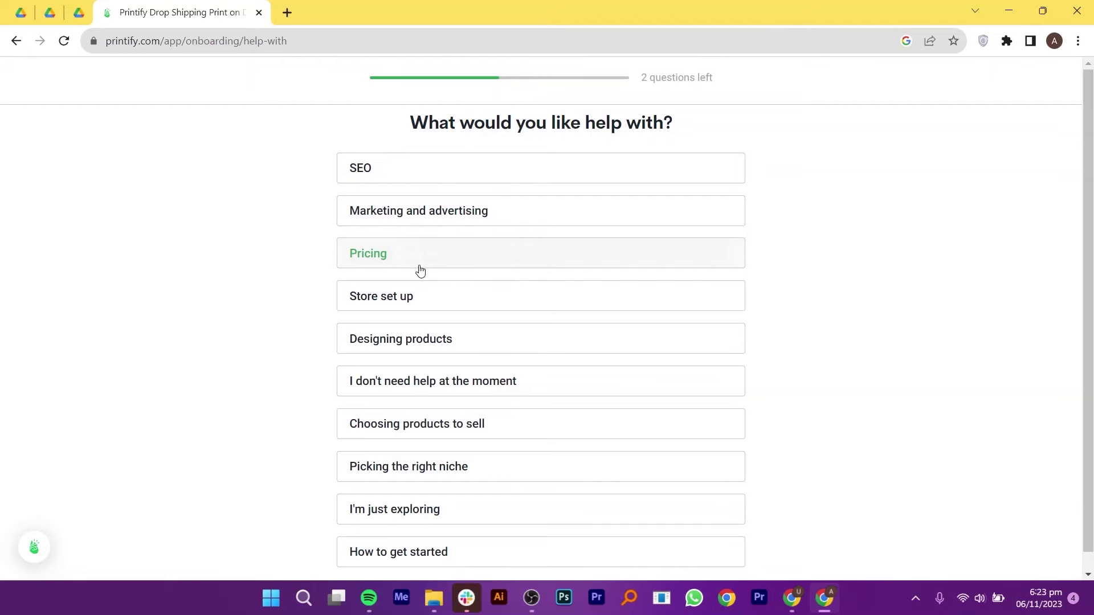
{"action": "left_click", "coordinate": [450, 340]}
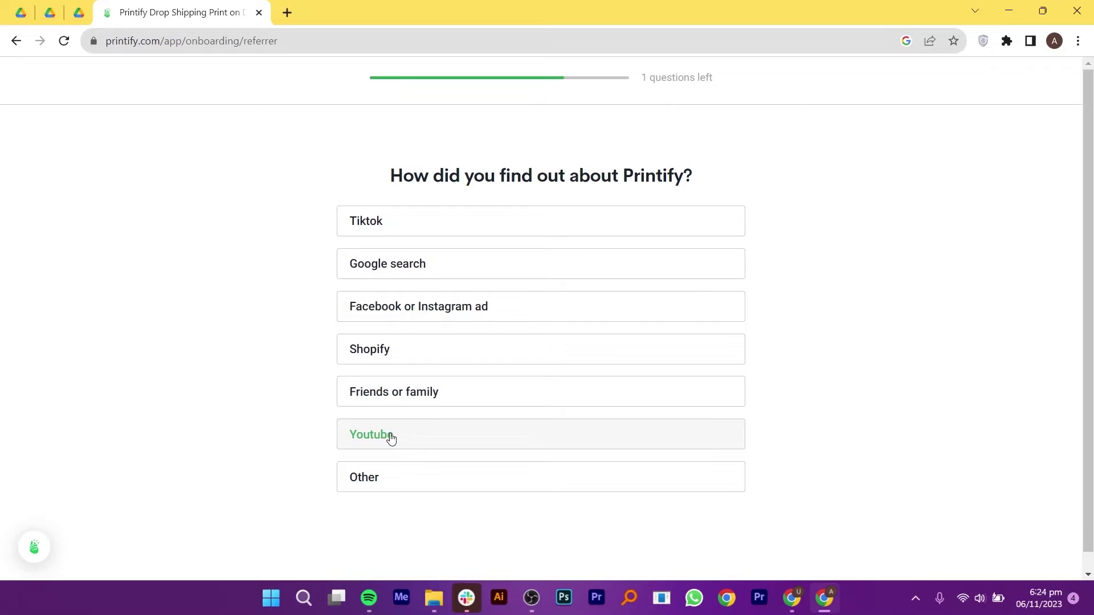
{"action": "left_click", "coordinate": [374, 442]}
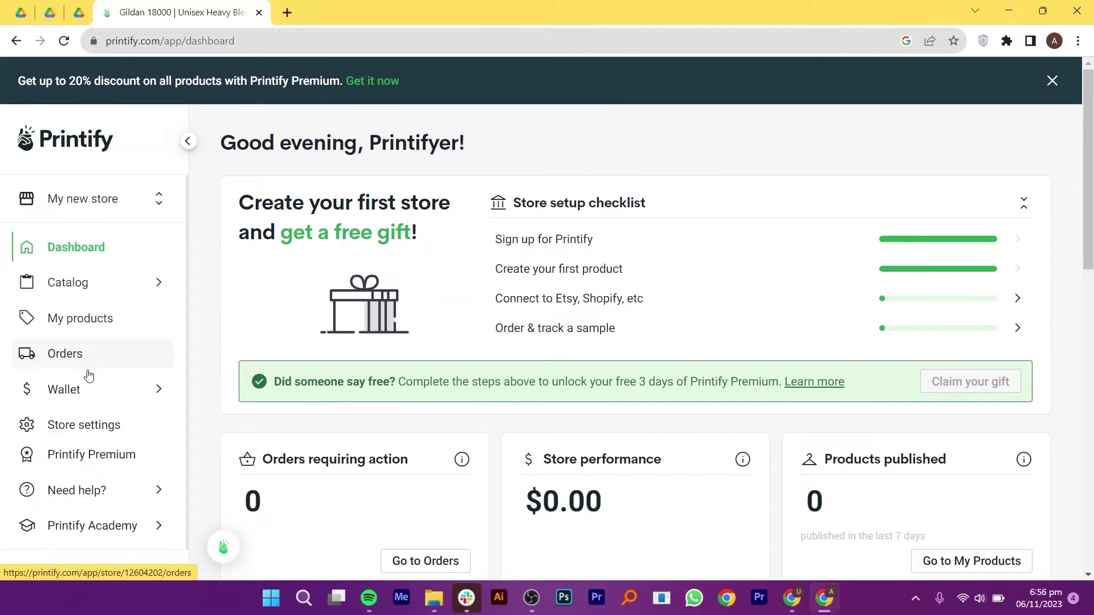
From the Catalog sidebar flyout, expand Women's Clothing and show all its products.
{"action": "left_click", "coordinate": [104, 283]}
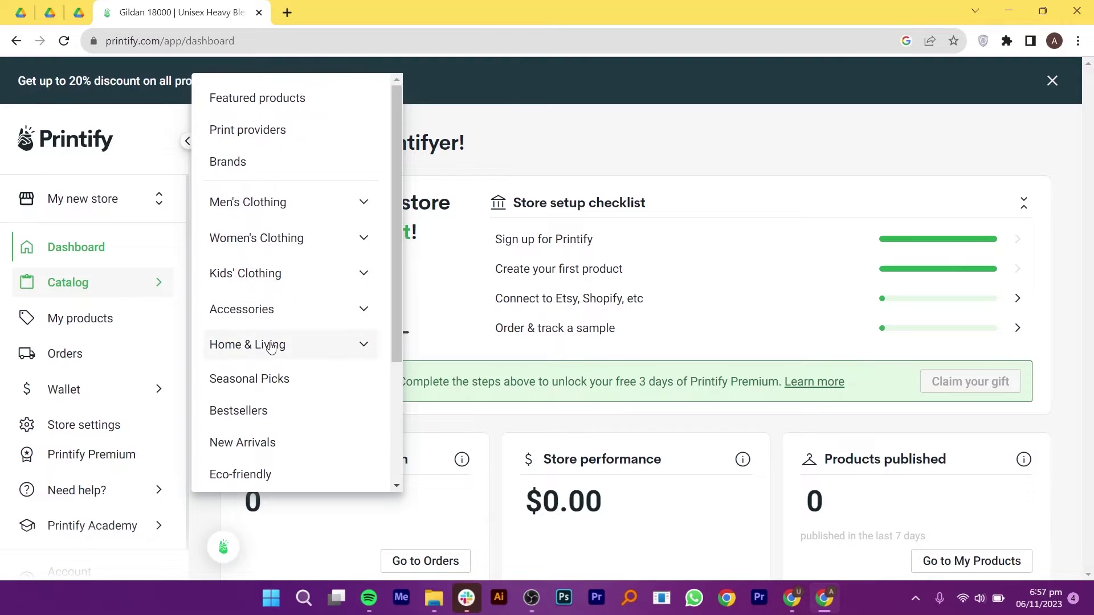
{"action": "scroll", "coordinate": [270, 401], "scroll_direction": "down", "scroll_amount": 2}
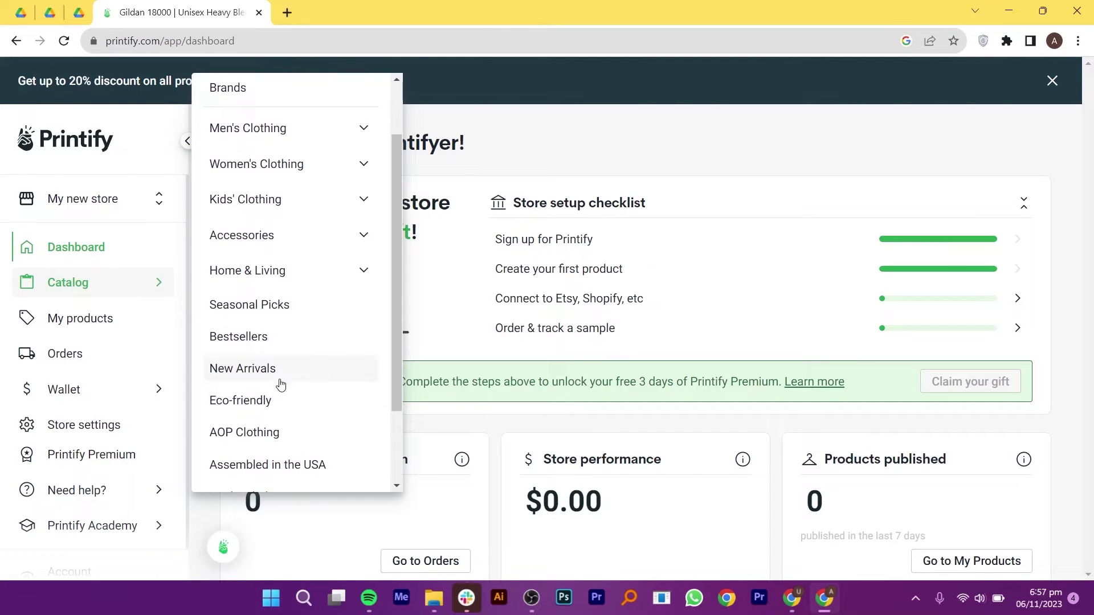
{"action": "scroll", "coordinate": [271, 406], "scroll_direction": "down", "scroll_amount": 2}
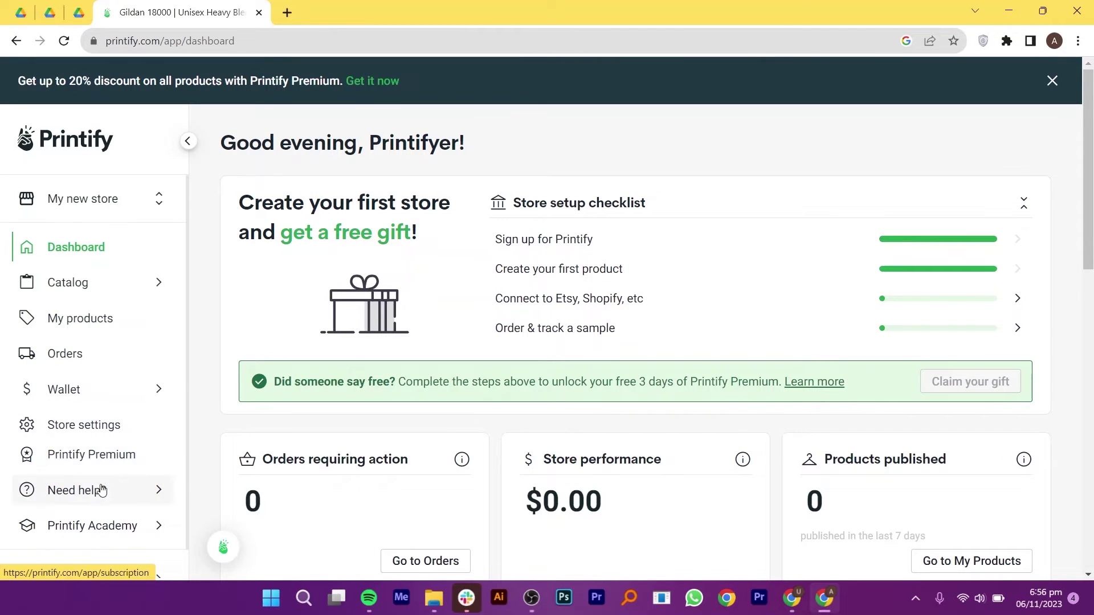
{"action": "scroll", "coordinate": [100, 493], "scroll_direction": "down", "scroll_amount": 2}
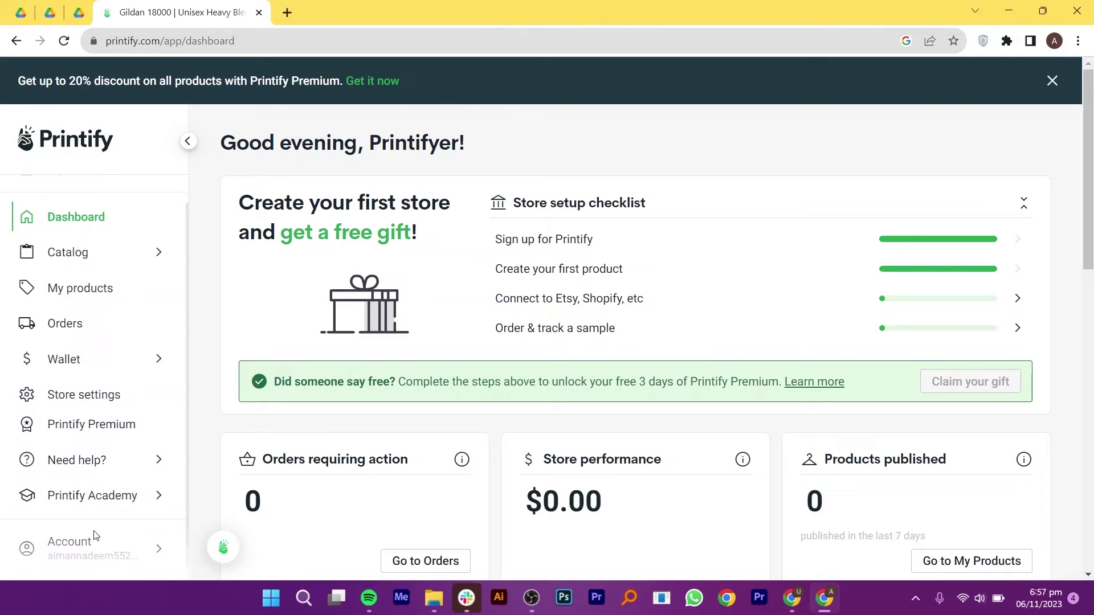
{"action": "scroll", "coordinate": [91, 399], "scroll_direction": "up", "scroll_amount": 2}
{"action": "left_click", "coordinate": [86, 282]}
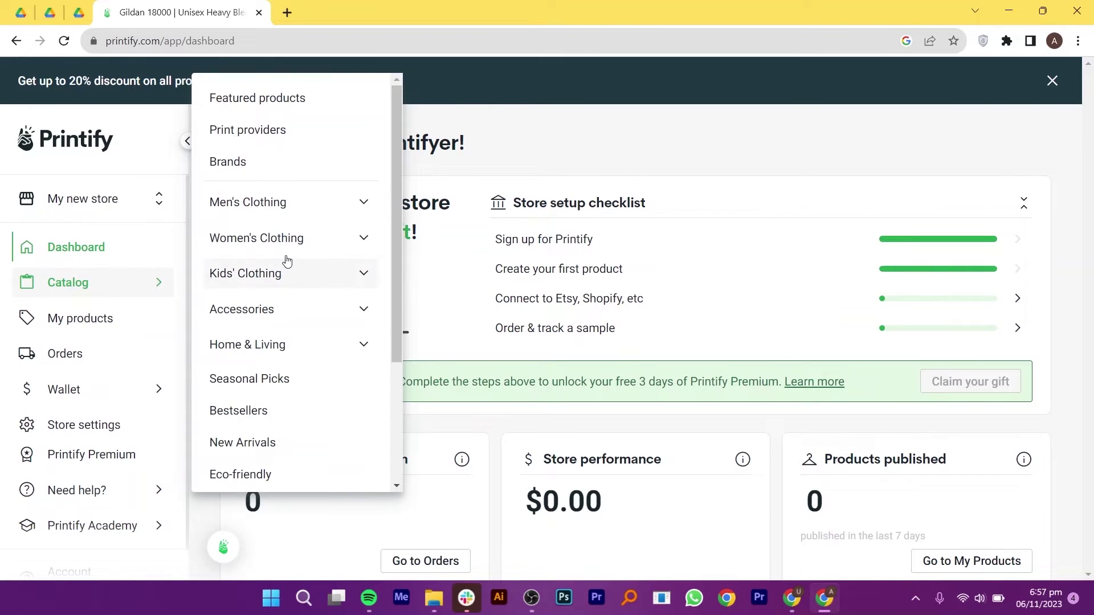
{"action": "left_click", "coordinate": [298, 239]}
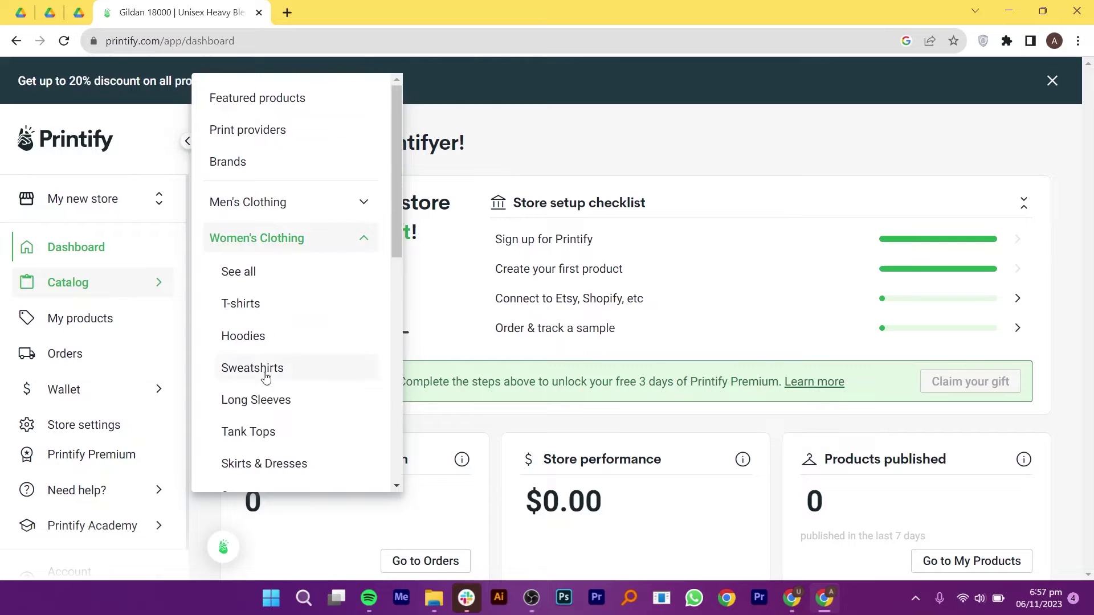
{"action": "left_click", "coordinate": [243, 272]}
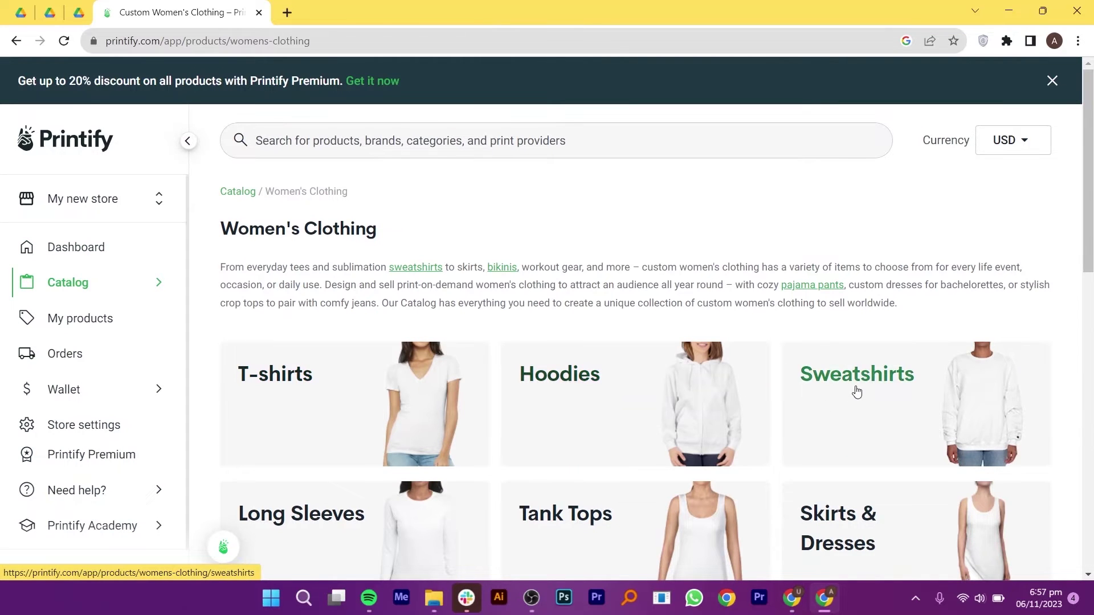
Open Hoodies, filter to the USA target market, and open the Unisex Heavy Blend Hooded Sweatshirt.
{"action": "scroll", "coordinate": [847, 388], "scroll_direction": "down", "scroll_amount": 4}
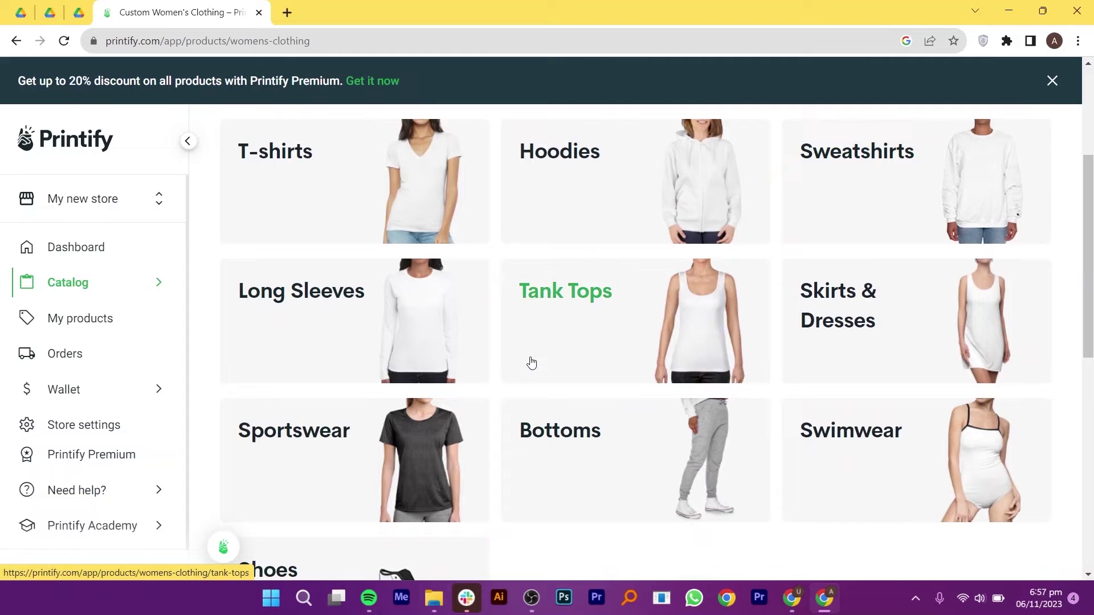
{"action": "scroll", "coordinate": [535, 365], "scroll_direction": "down", "scroll_amount": 5}
{"action": "scroll", "coordinate": [577, 416], "scroll_direction": "up", "scroll_amount": 5}
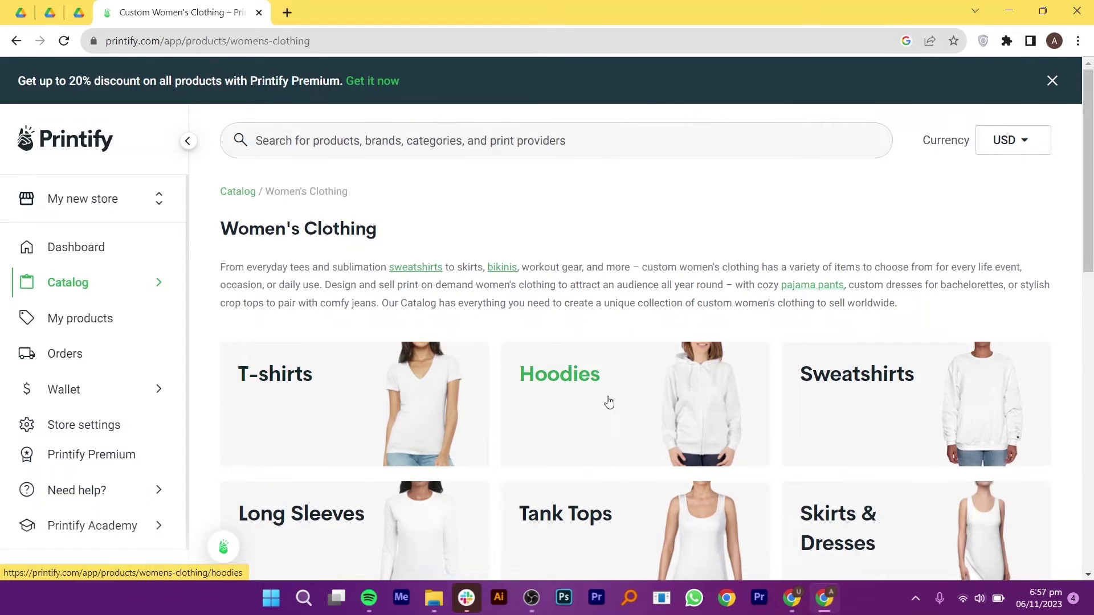
{"action": "left_click", "coordinate": [609, 402]}
{"action": "scroll", "coordinate": [912, 394], "scroll_direction": "down", "scroll_amount": 1}
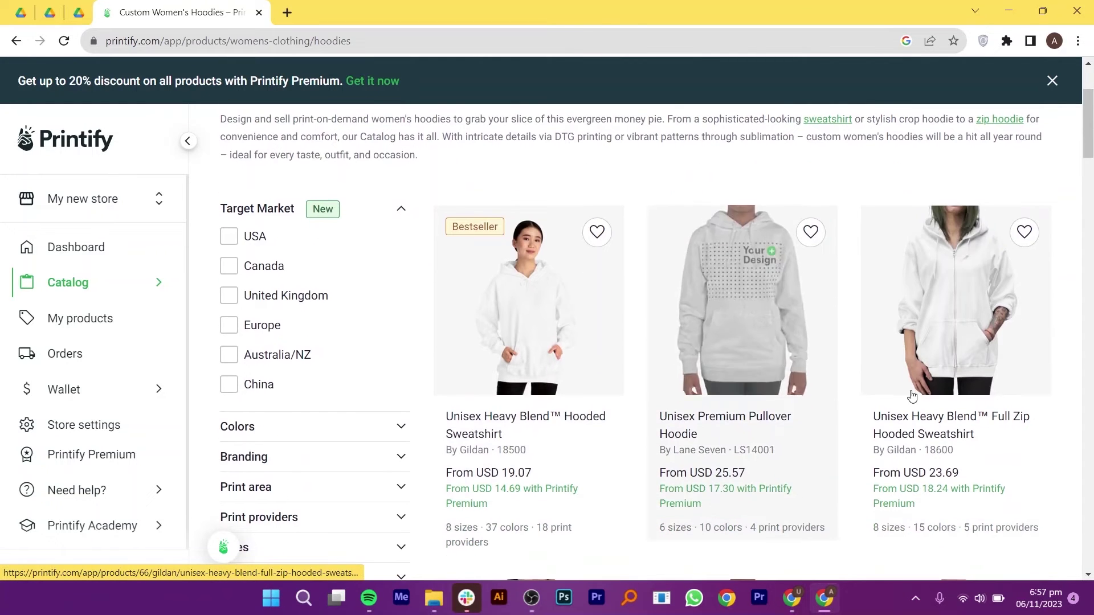
{"action": "scroll", "coordinate": [984, 362], "scroll_direction": "up", "scroll_amount": 1}
{"action": "left_click", "coordinate": [229, 311]}
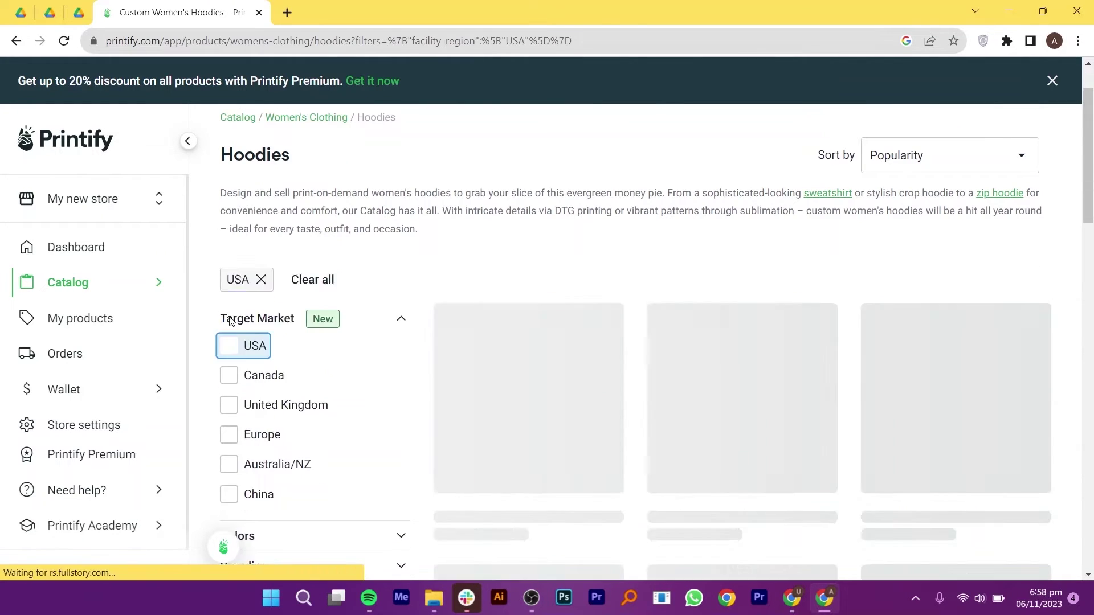
{"action": "left_click", "coordinate": [530, 259]}
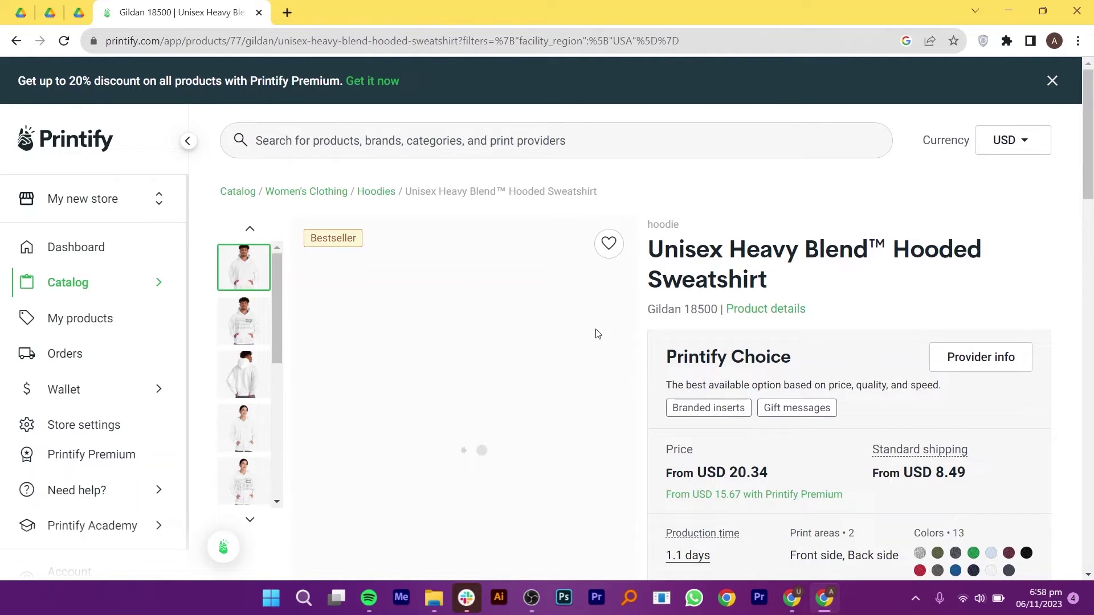
{"action": "scroll", "coordinate": [422, 314], "scroll_direction": "down", "scroll_amount": 1}
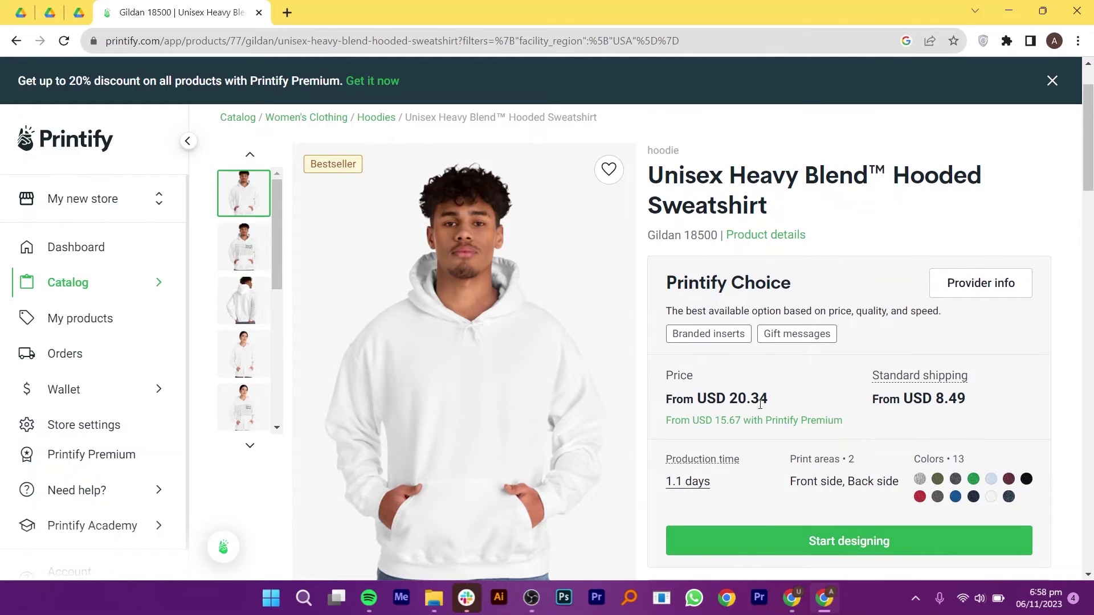
{"action": "scroll", "coordinate": [363, 371], "scroll_direction": "down", "scroll_amount": 15}
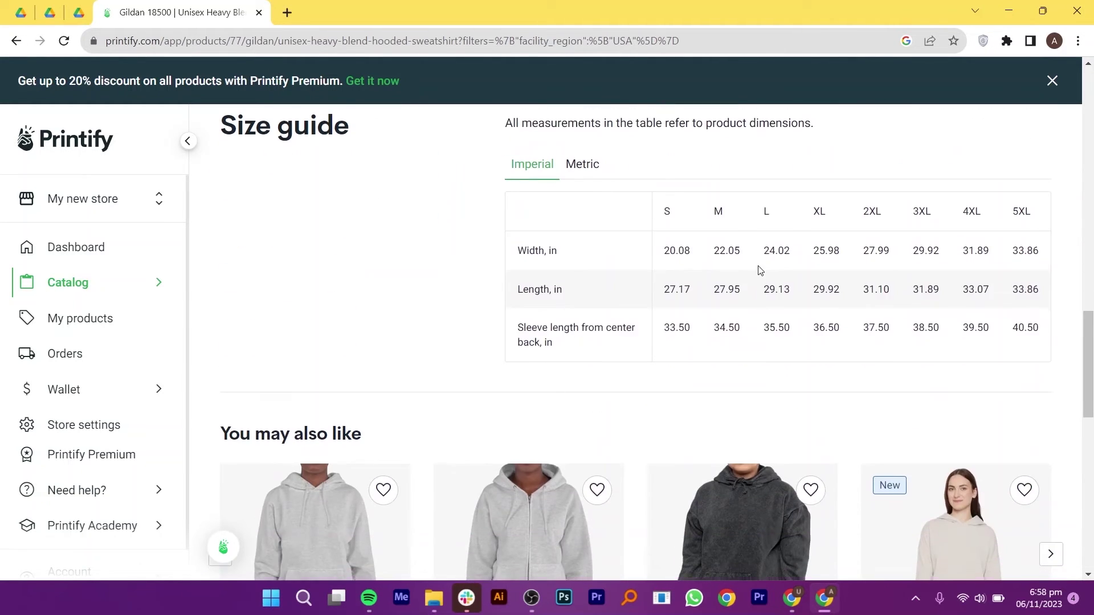
{"action": "scroll", "coordinate": [757, 265], "scroll_direction": "down", "scroll_amount": 6}
{"action": "scroll", "coordinate": [757, 265], "scroll_direction": "up", "scroll_amount": 5}
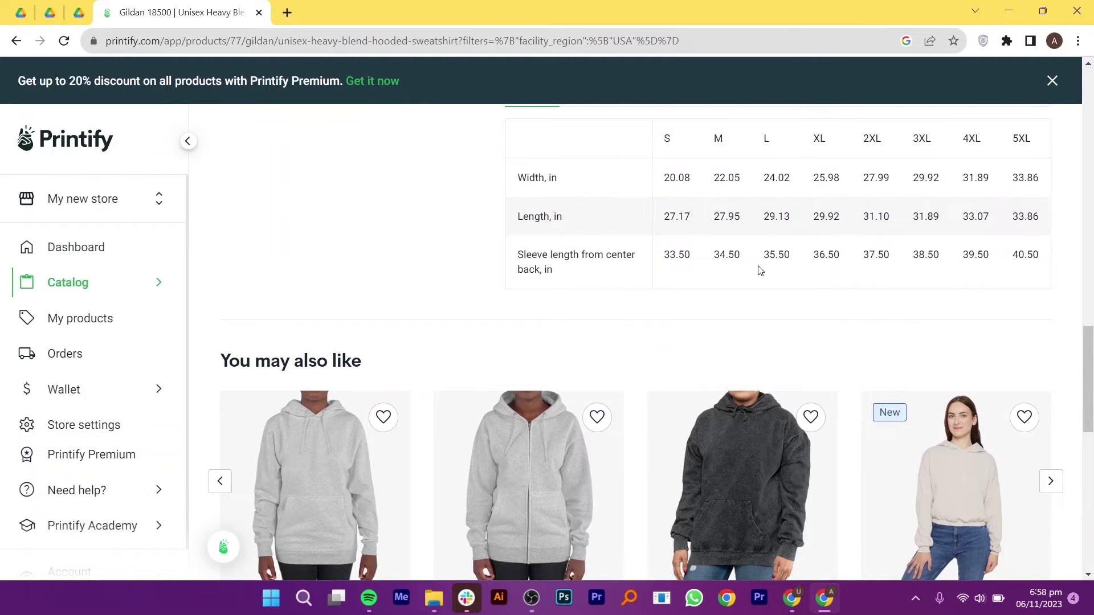
{"action": "scroll", "coordinate": [760, 270], "scroll_direction": "up", "scroll_amount": 15}
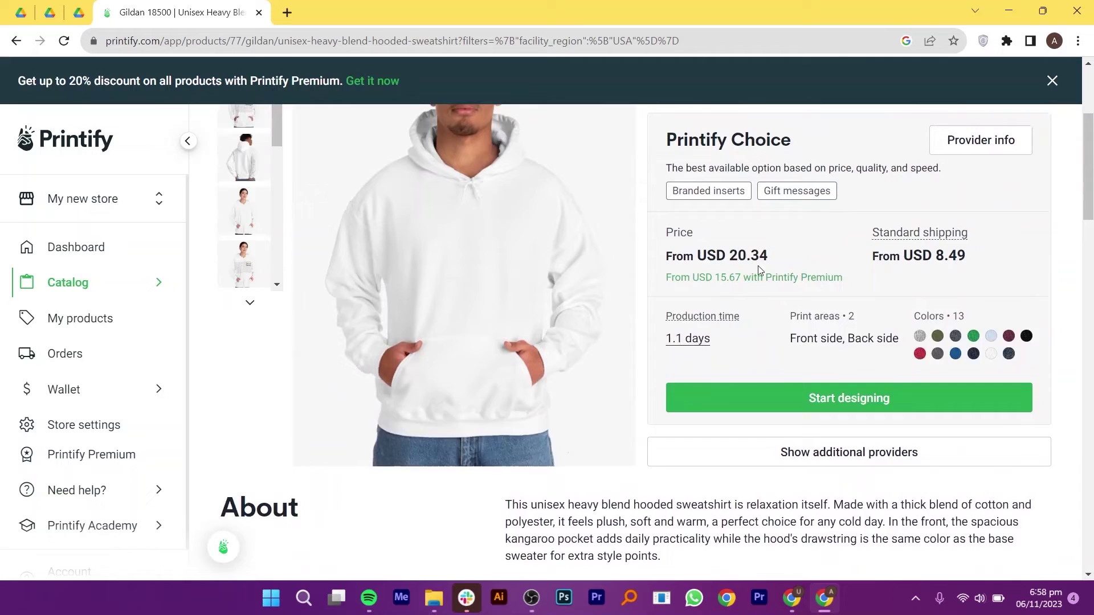
{"action": "scroll", "coordinate": [793, 311], "scroll_direction": "down", "scroll_amount": 1}
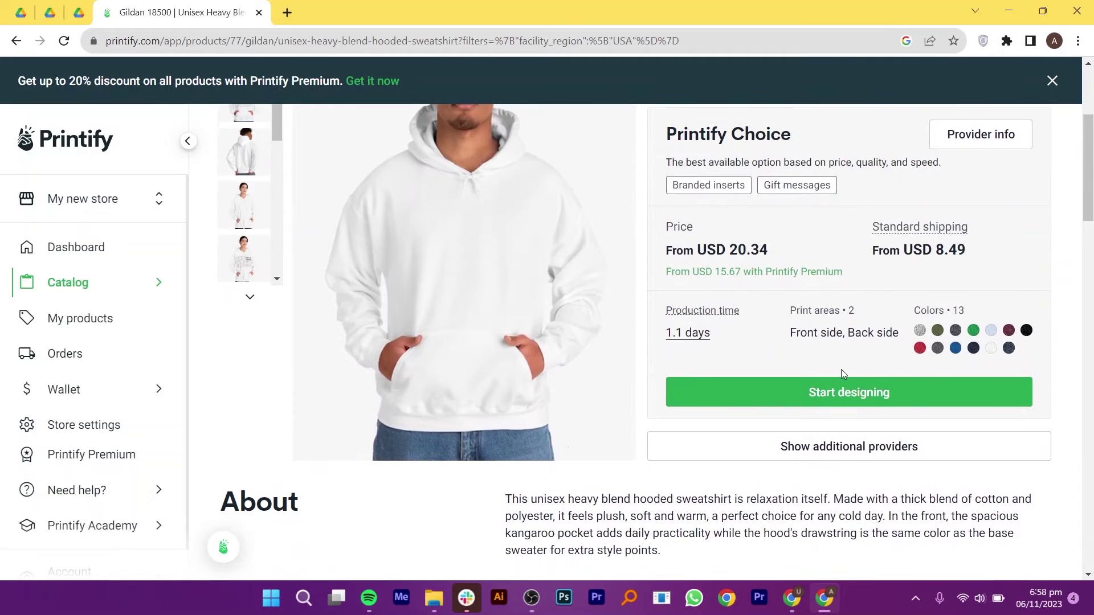
Open the hoodie design editor and look through the Add design options.
{"action": "left_click", "coordinate": [863, 397]}
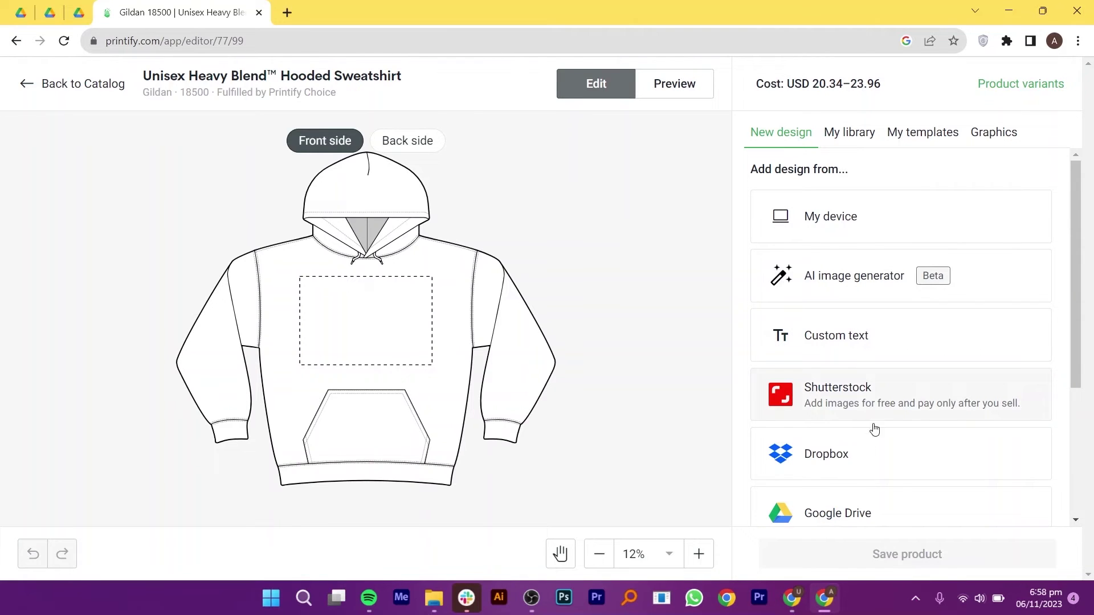
{"action": "scroll", "coordinate": [874, 465], "scroll_direction": "down", "scroll_amount": 4}
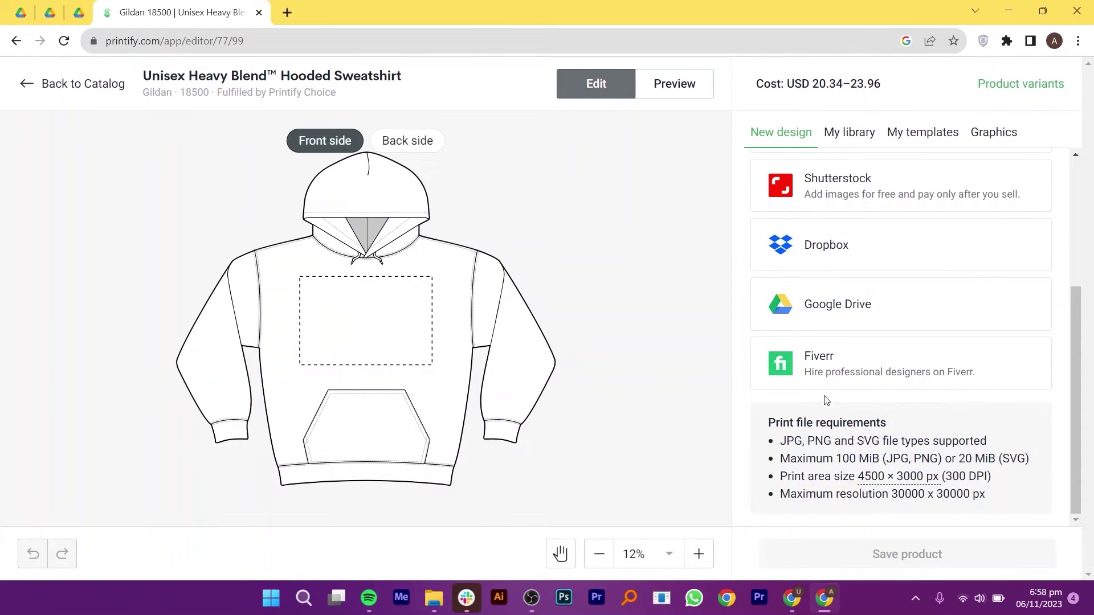
{"action": "scroll", "coordinate": [827, 400], "scroll_direction": "up", "scroll_amount": 4}
Generate AI images from the cute penguins example prompt, trying 3D Model then Anime style.
{"action": "left_click", "coordinate": [833, 286]}
{"action": "scroll", "coordinate": [908, 424], "scroll_direction": "down", "scroll_amount": 3}
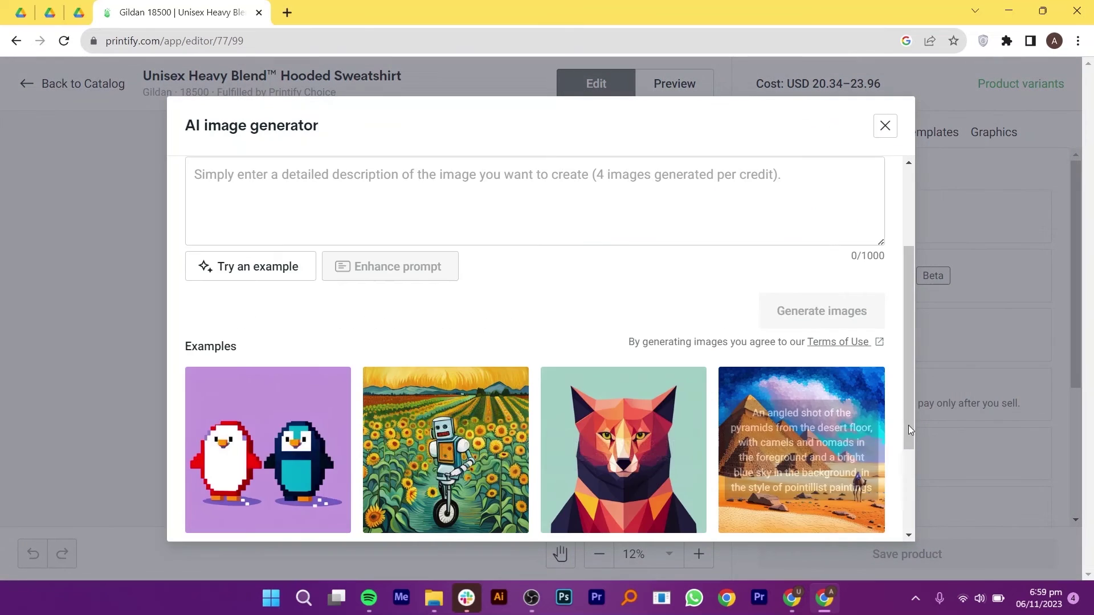
{"action": "scroll", "coordinate": [310, 473], "scroll_direction": "down", "scroll_amount": 3}
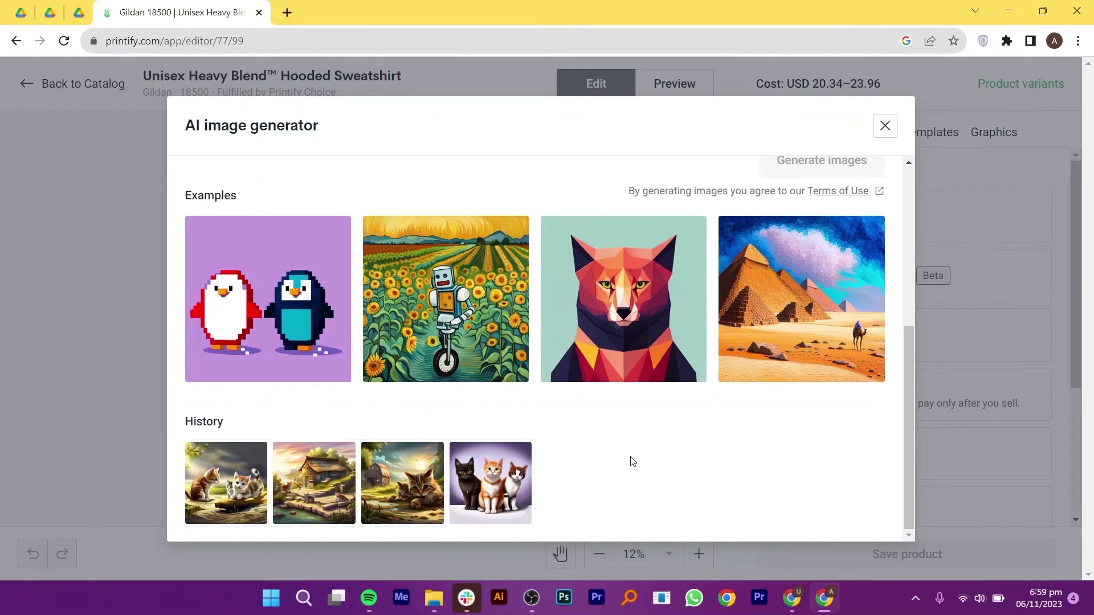
{"action": "left_click", "coordinate": [254, 290]}
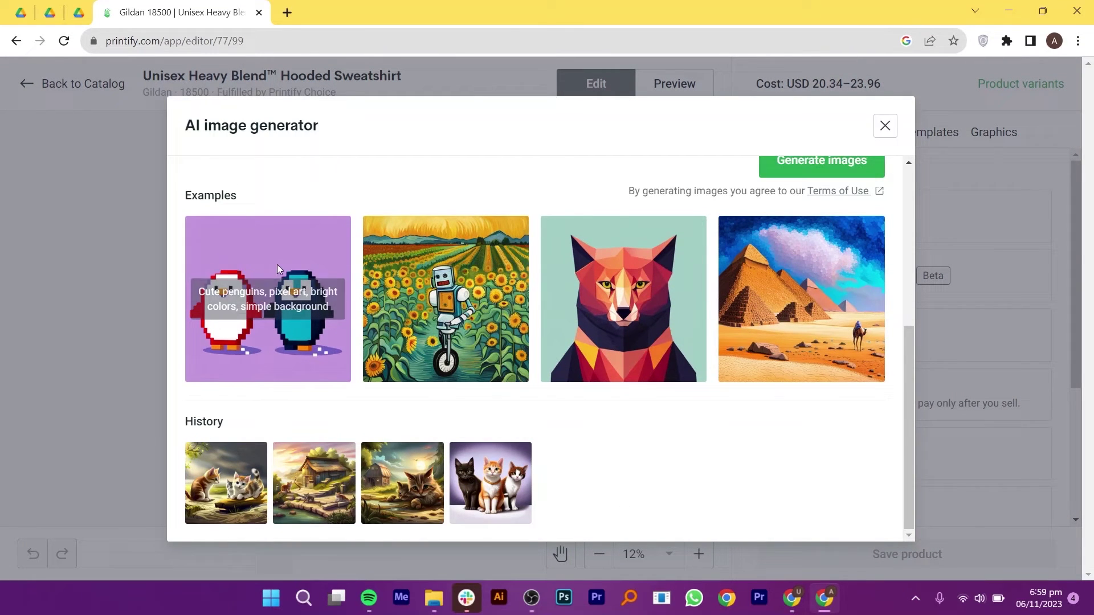
{"action": "left_click", "coordinate": [254, 290]}
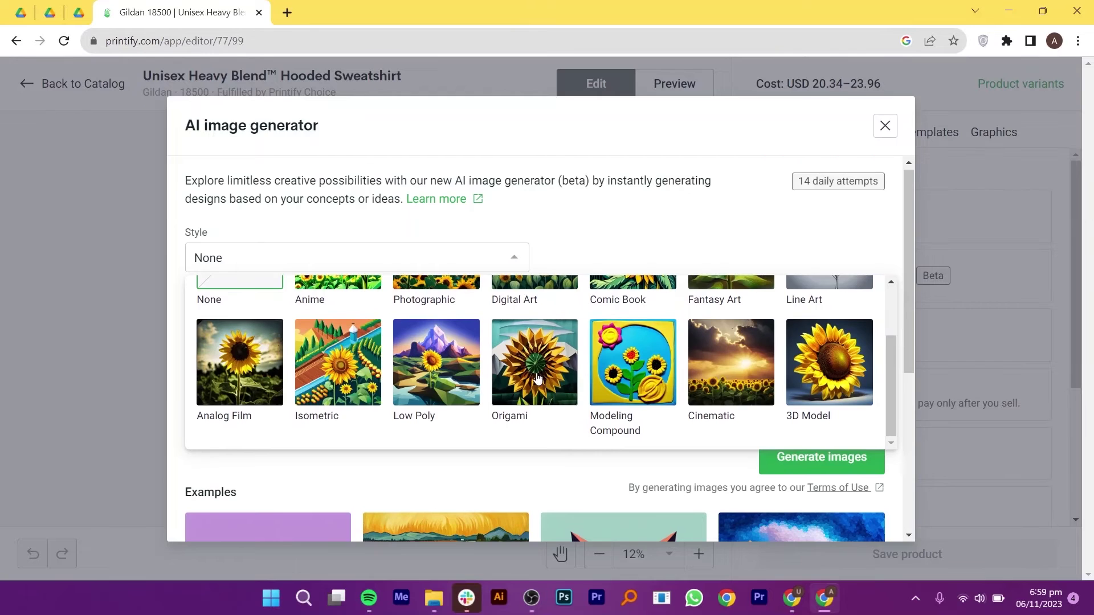
{"action": "left_click", "coordinate": [799, 373]}
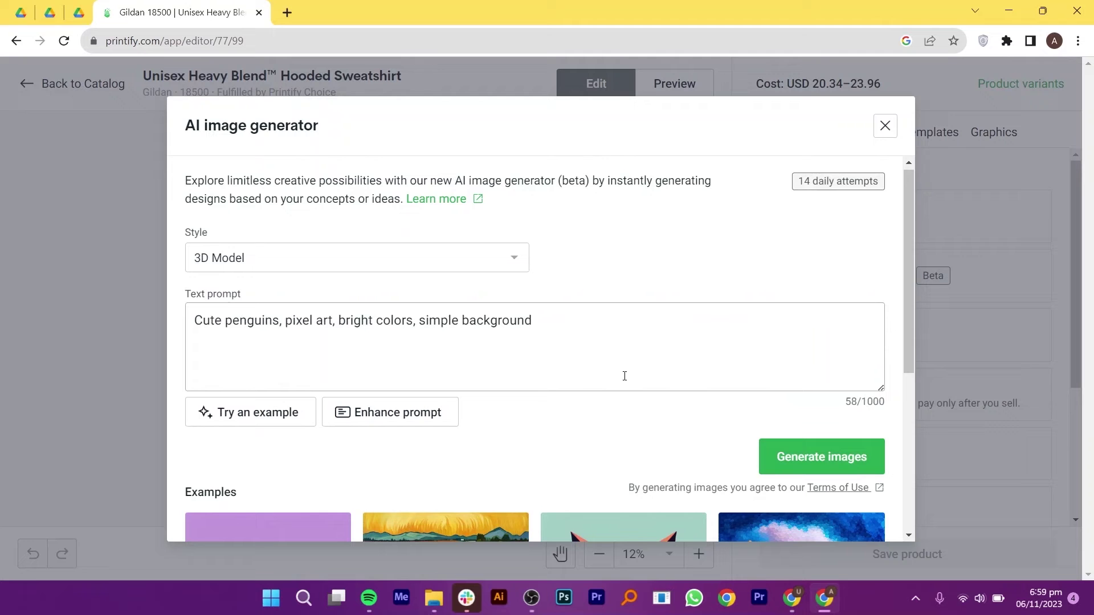
{"action": "left_click", "coordinate": [815, 458]}
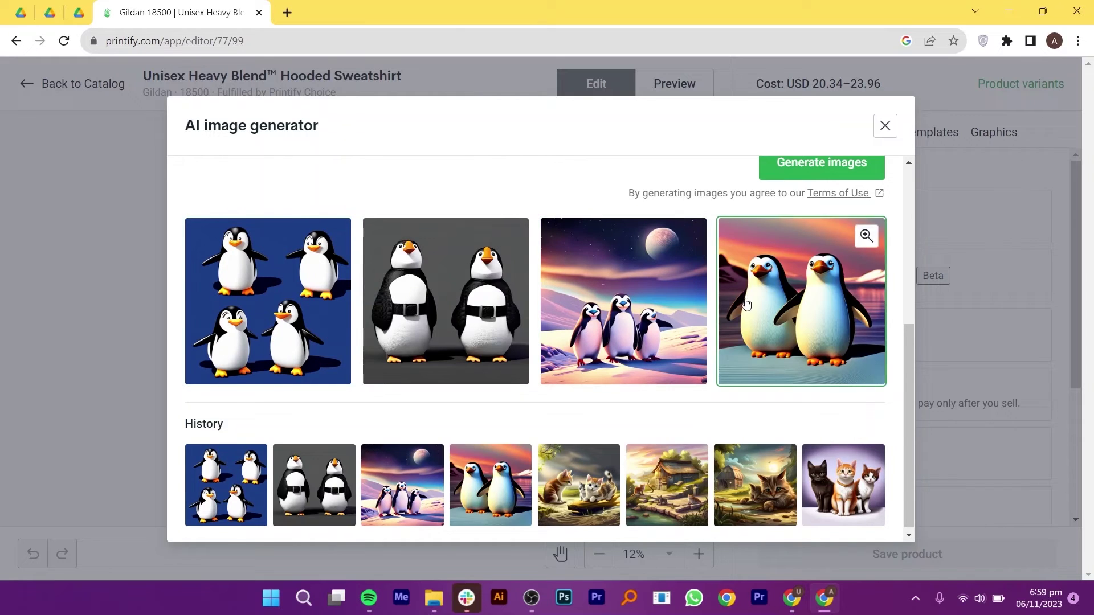
{"action": "scroll", "coordinate": [339, 341], "scroll_direction": "up", "scroll_amount": 5}
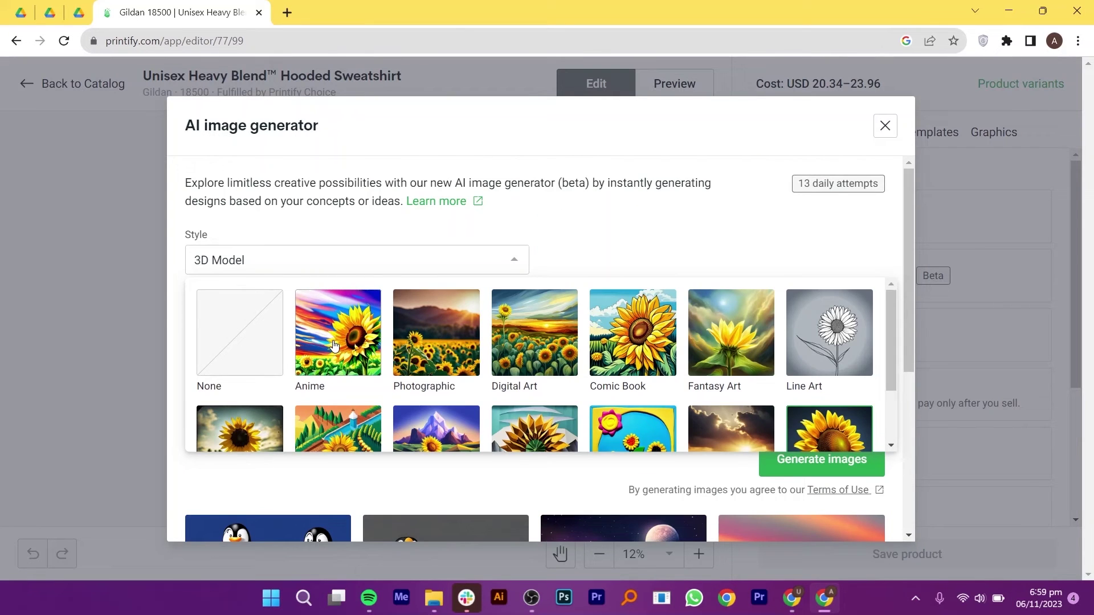
{"action": "left_click", "coordinate": [334, 345]}
Place a penguin image on the hoodie front and enlarge it to 10.66 inches square.
{"action": "scroll", "coordinate": [352, 333], "scroll_direction": "down", "scroll_amount": 5}
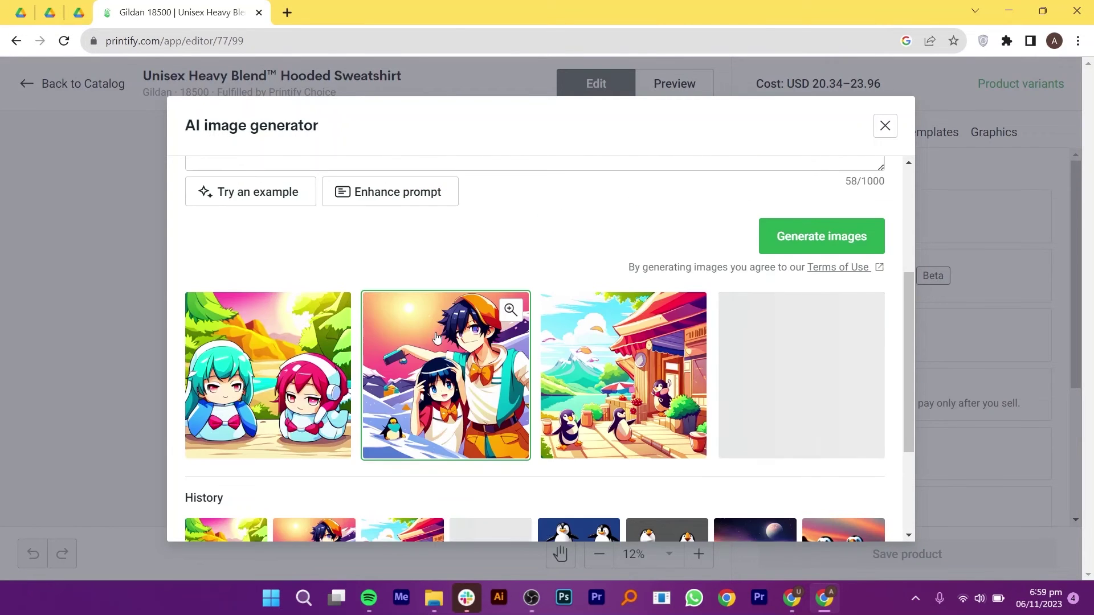
{"action": "left_click", "coordinate": [476, 327]}
{"action": "left_click_drag", "start_coordinate": [387, 340], "coordinate": [431, 352]}
{"action": "left_click_drag", "start_coordinate": [351, 306], "coordinate": [305, 290]}
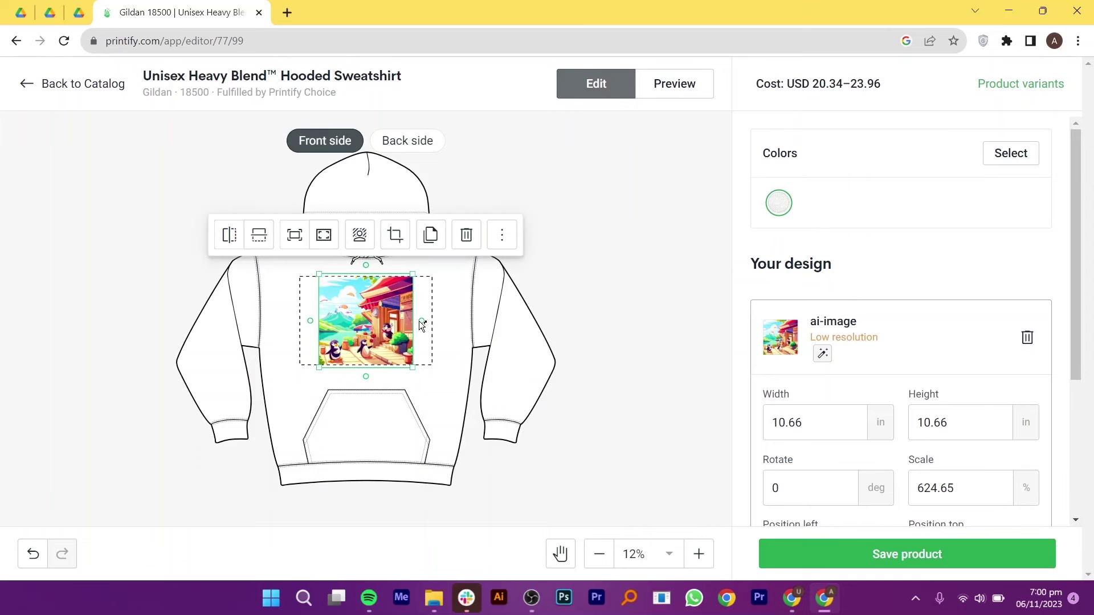
Tilt the penguin design 1° and enlarge it to 15.17 inches square.
{"action": "left_click_drag", "start_coordinate": [422, 322], "coordinate": [431, 322]}
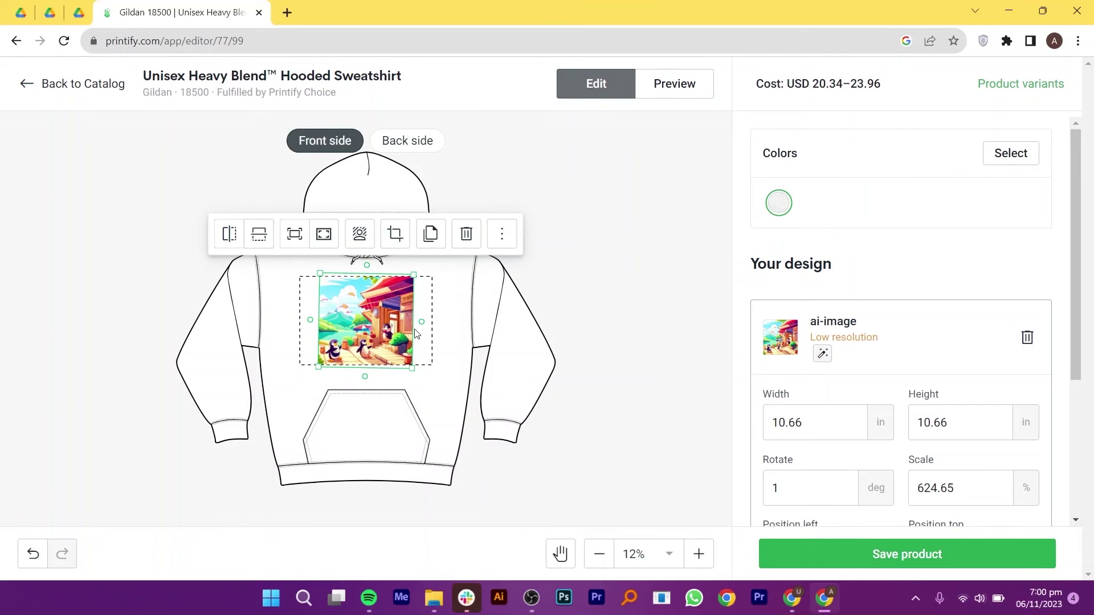
{"action": "left_click_drag", "start_coordinate": [413, 369], "coordinate": [422, 366]}
{"action": "left_click", "coordinate": [451, 398]}
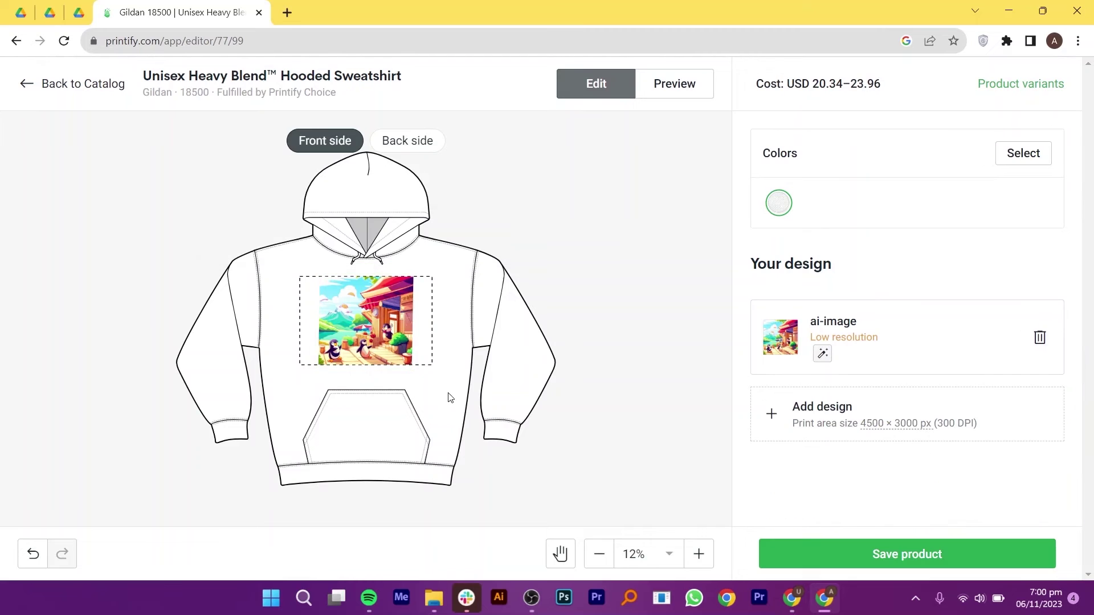
Erase the sky along the penguin image's top edge with background removal.
{"action": "left_click", "coordinate": [409, 362]}
{"action": "left_click", "coordinate": [363, 214]}
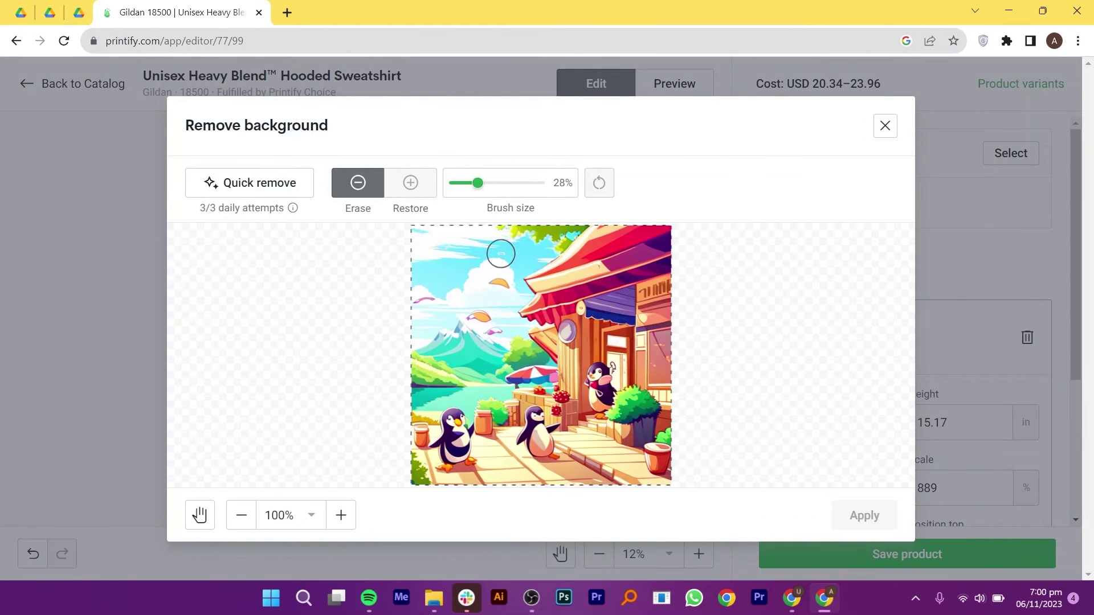
{"action": "left_click_drag", "start_coordinate": [429, 274], "coordinate": [596, 235]}
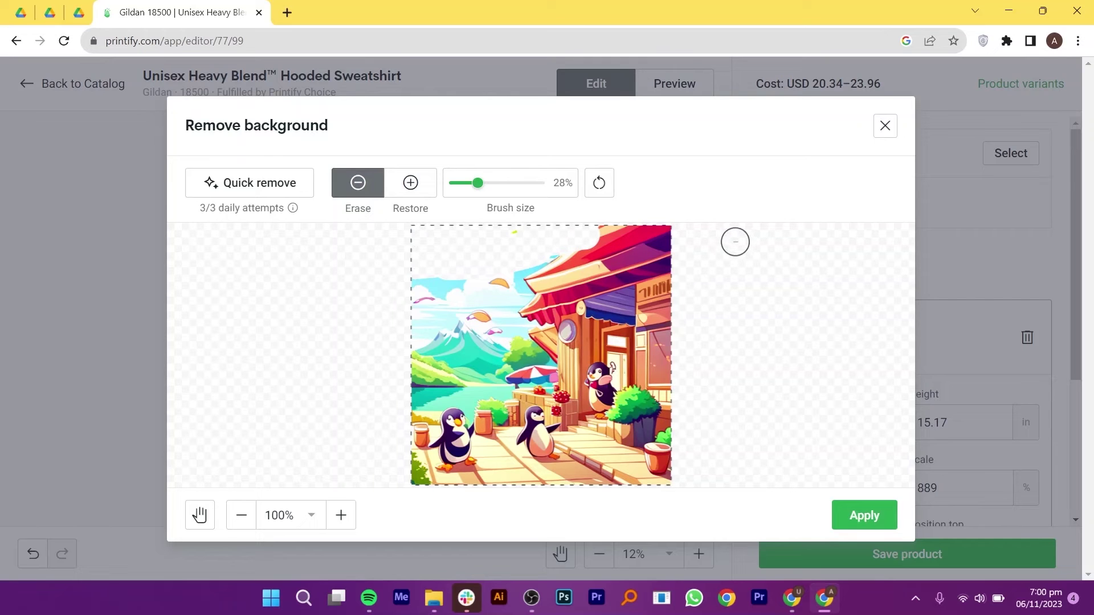
{"action": "key", "text": "Escape"}
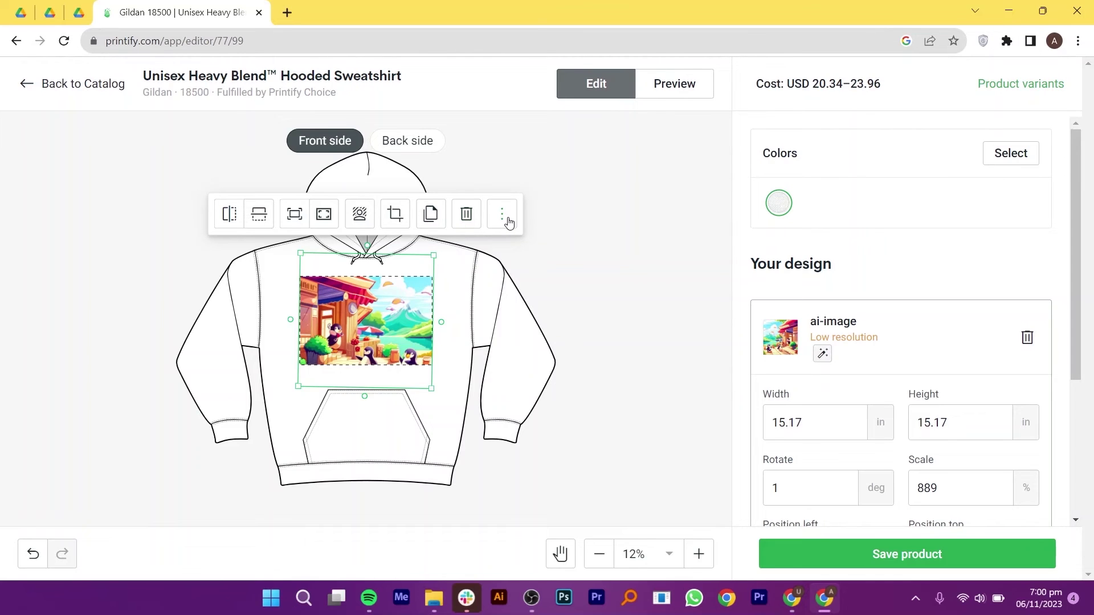
Add a penguin AI image to the hoodie back, check it, then return to the front side.
{"action": "left_click", "coordinate": [407, 141]}
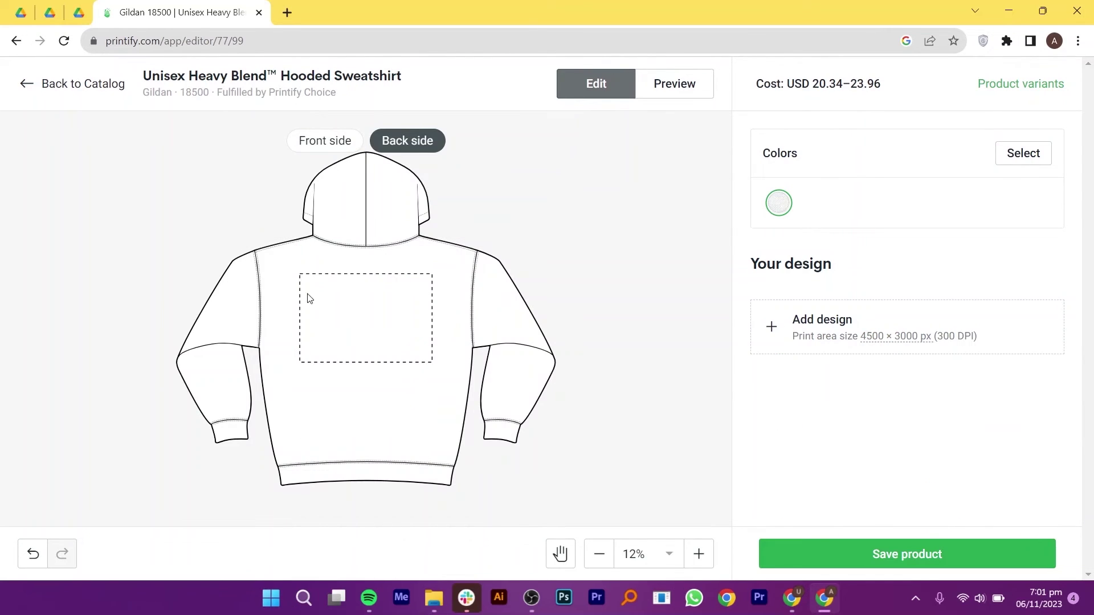
{"action": "left_click", "coordinate": [816, 329]}
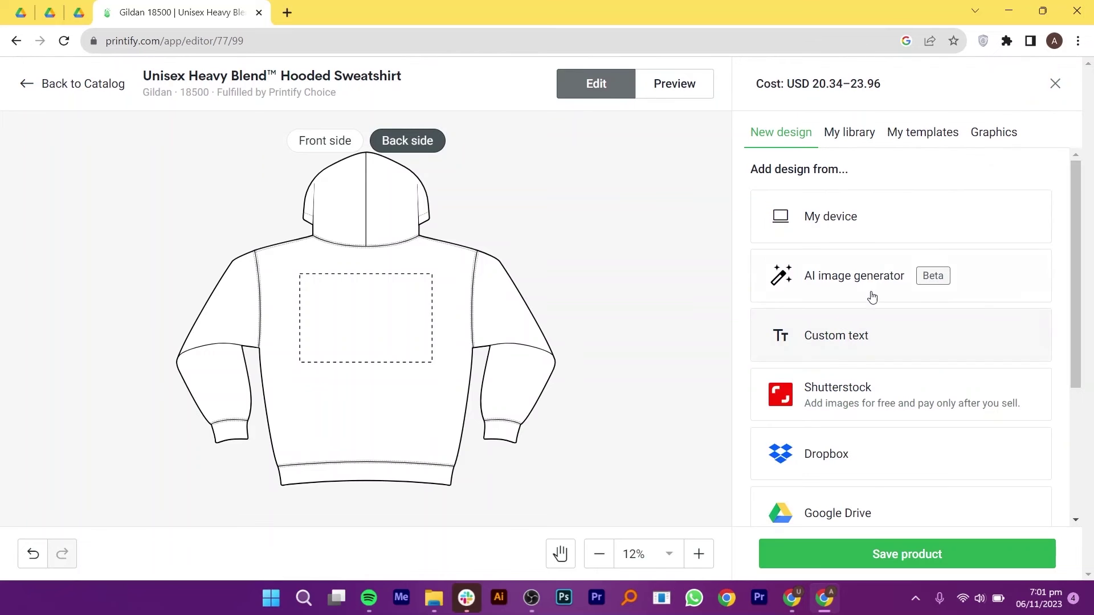
{"action": "left_click", "coordinate": [850, 275]}
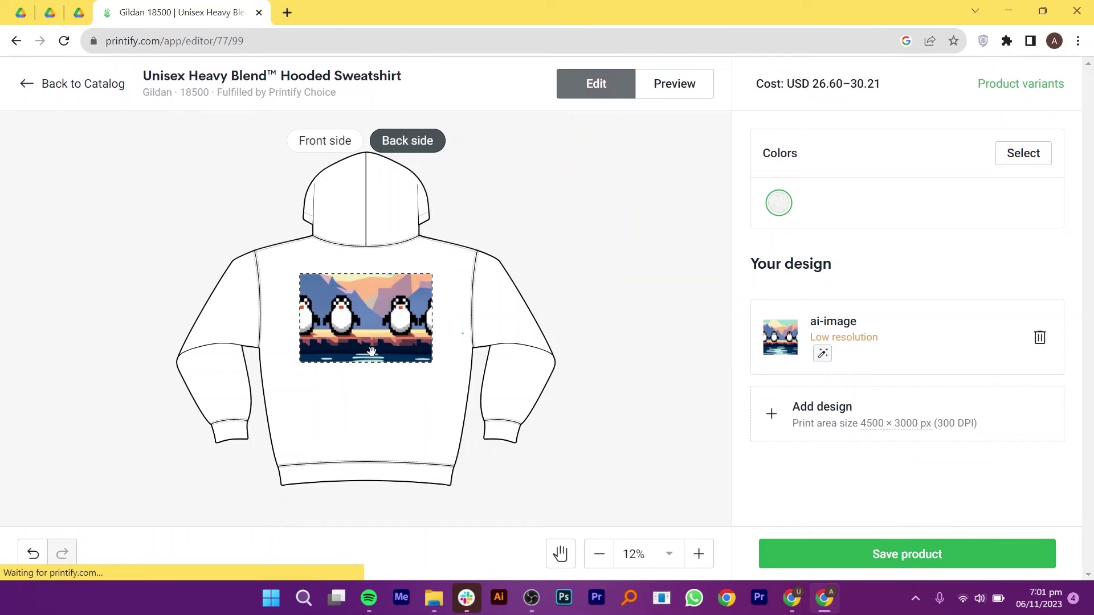
{"action": "left_click", "coordinate": [311, 141]}
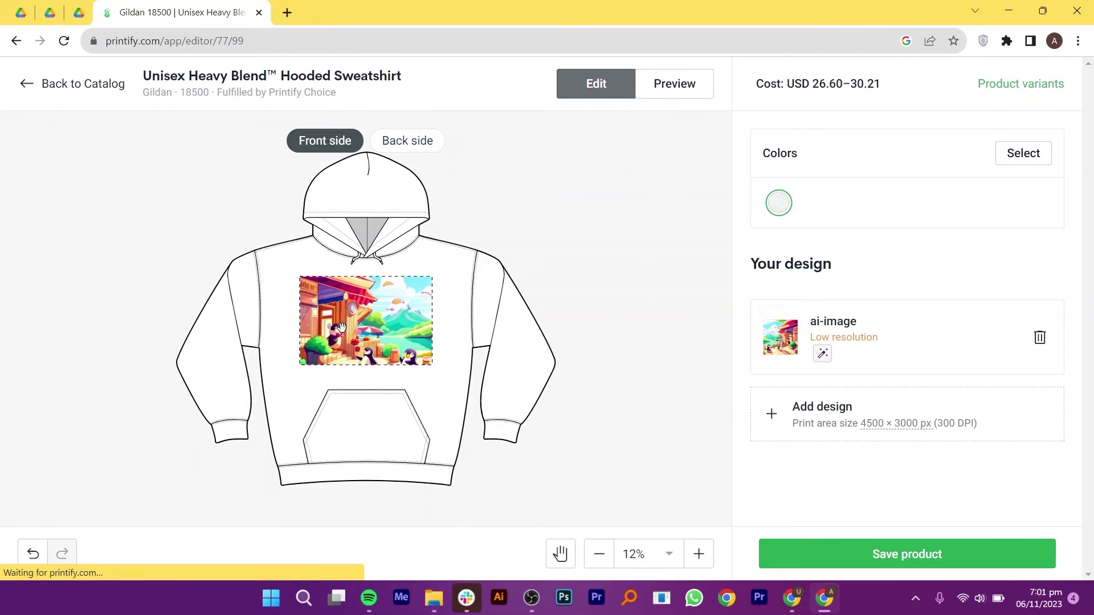
{"action": "left_click", "coordinate": [405, 142]}
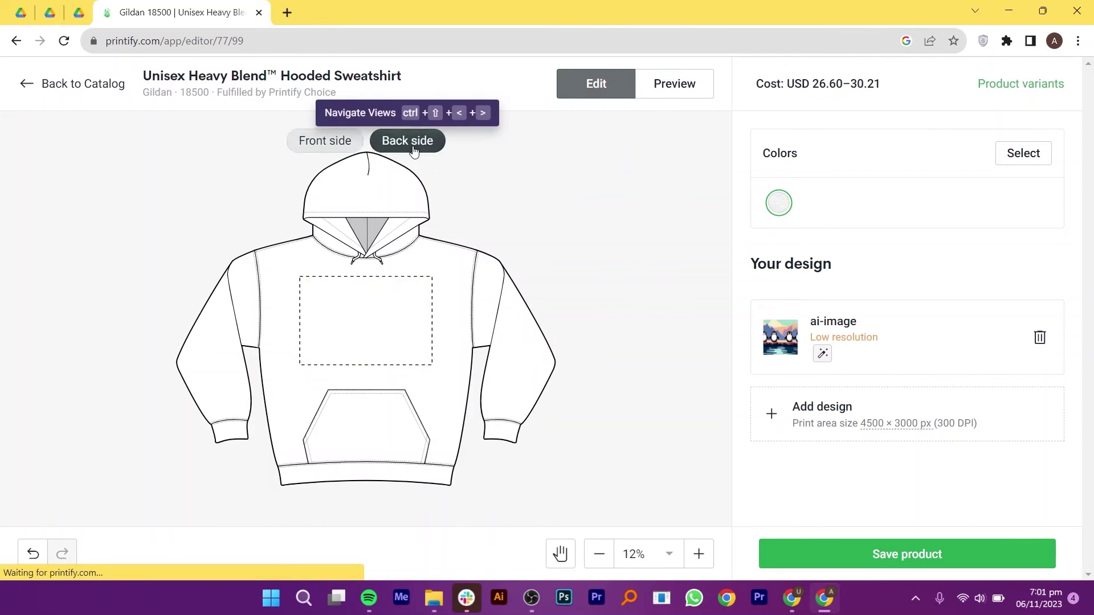
{"action": "left_click", "coordinate": [314, 149]}
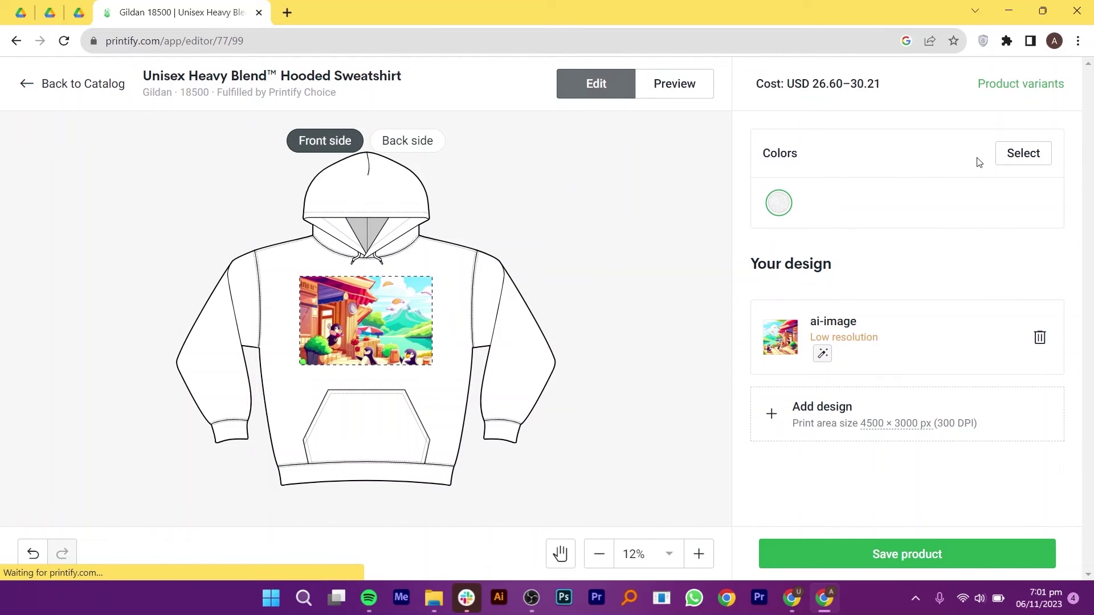
Add Maroon, Military Green, Royal, Charcoal and Red as hoodie colours.
{"action": "left_click", "coordinate": [1017, 155]}
{"action": "left_click", "coordinate": [1007, 194]}
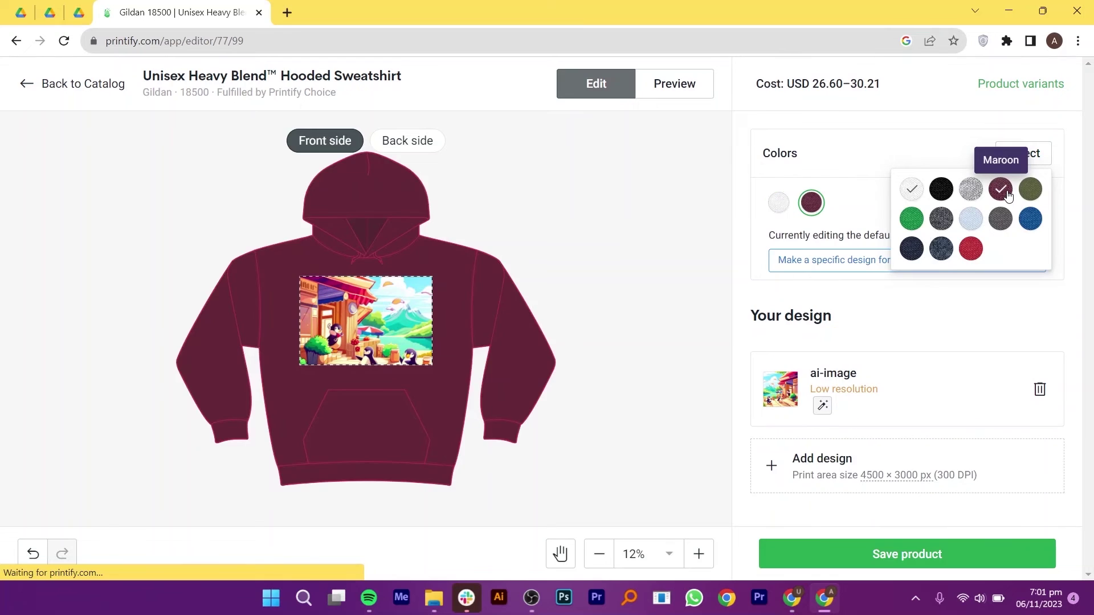
{"action": "left_click", "coordinate": [1030, 190]}
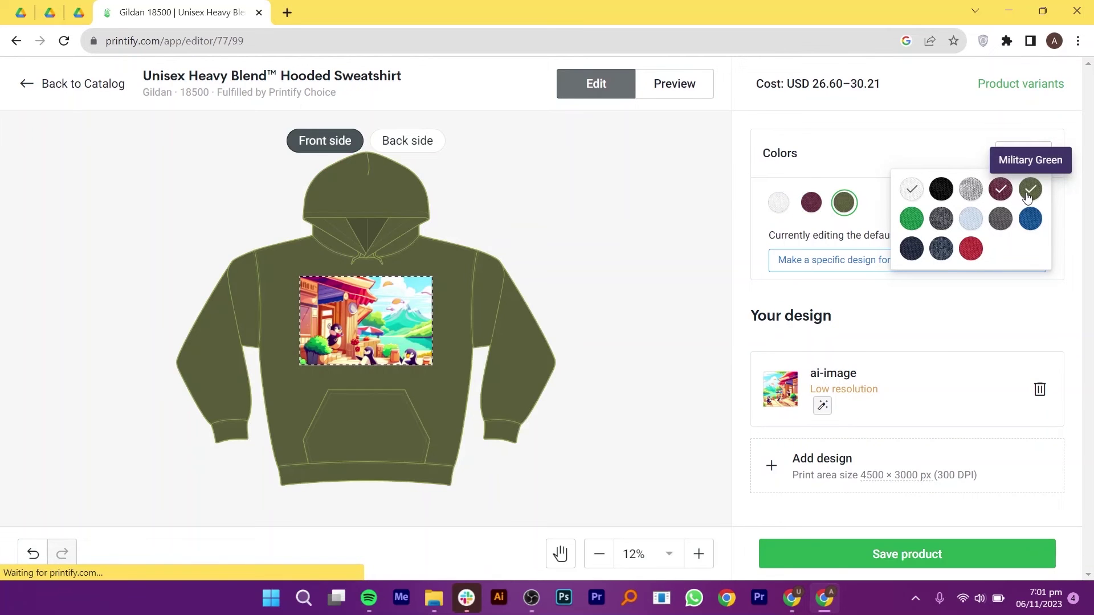
{"action": "left_click", "coordinate": [1032, 220]}
{"action": "left_click", "coordinate": [1001, 223]}
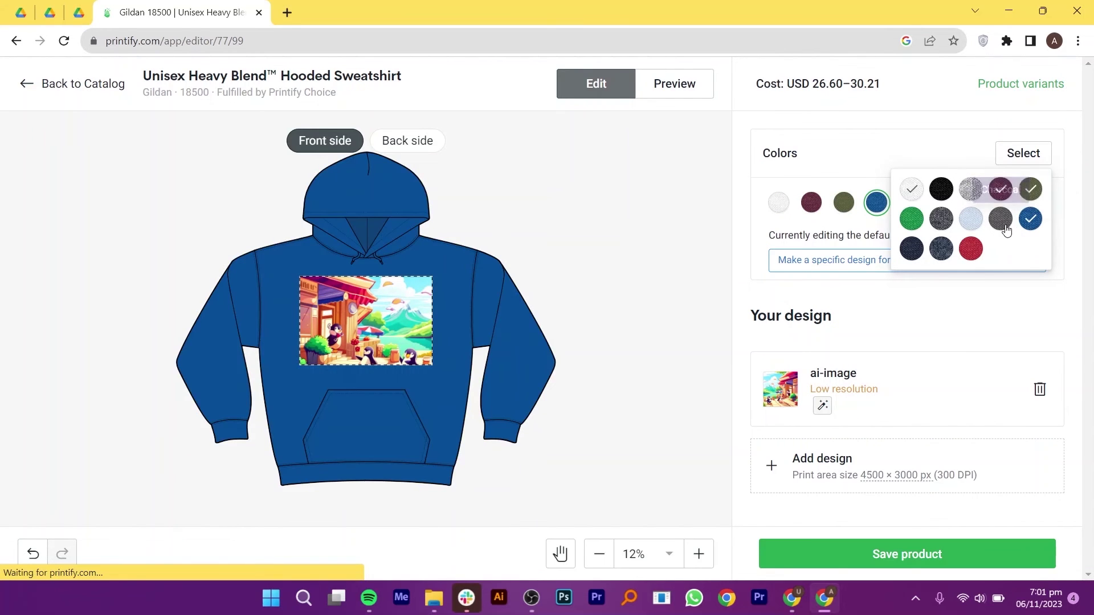
{"action": "left_click", "coordinate": [972, 251]}
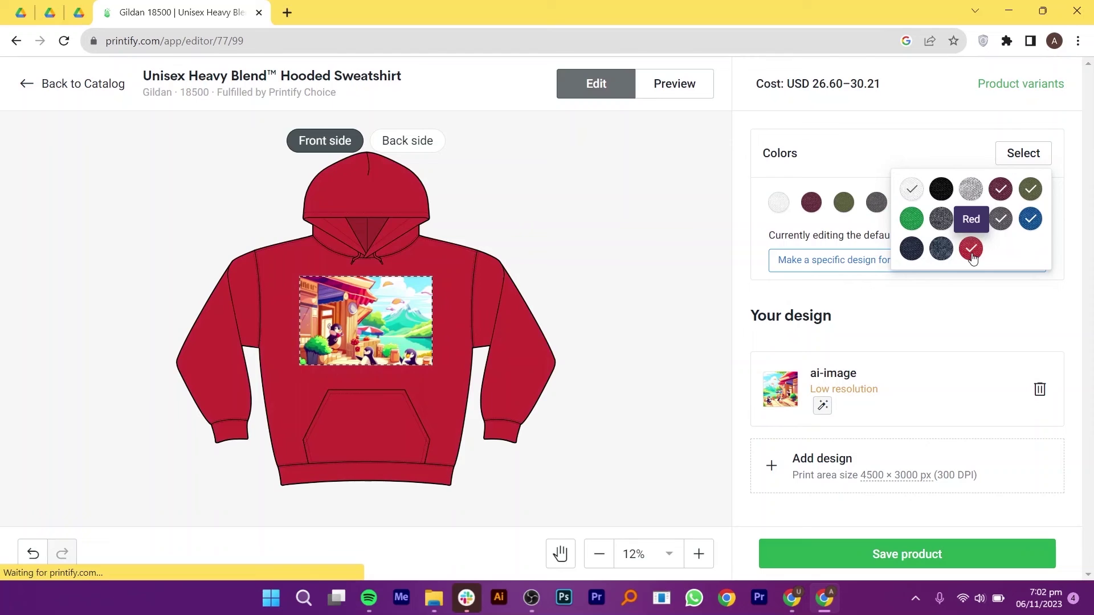
{"action": "left_click", "coordinate": [785, 483]}
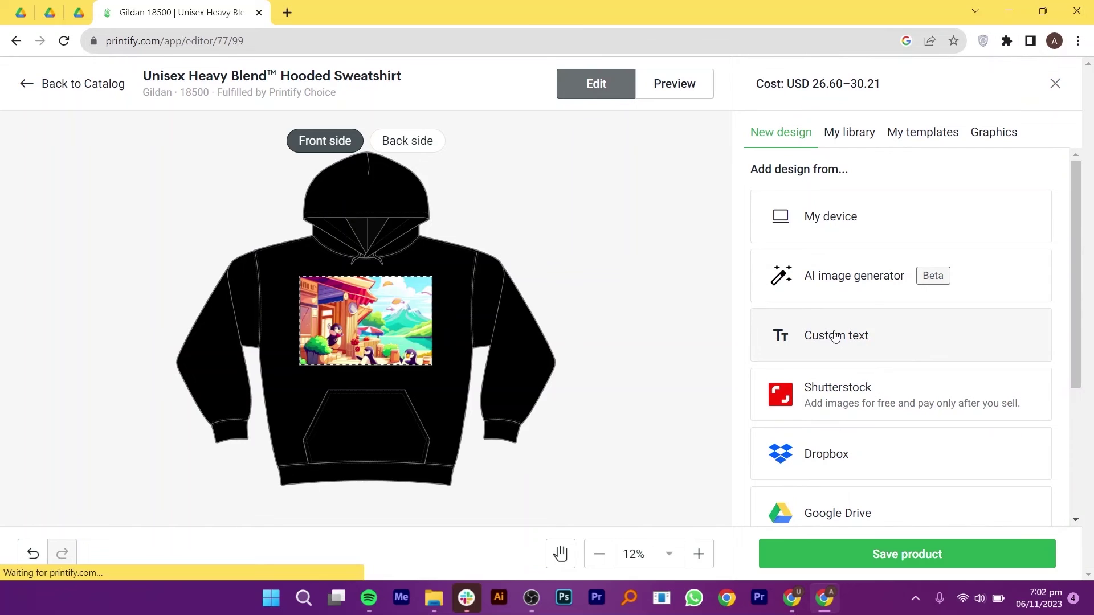
Add the Gracias! graphic from Graphics and preview it on Maroon and Military Green hoodies.
{"action": "left_click", "coordinate": [850, 131]}
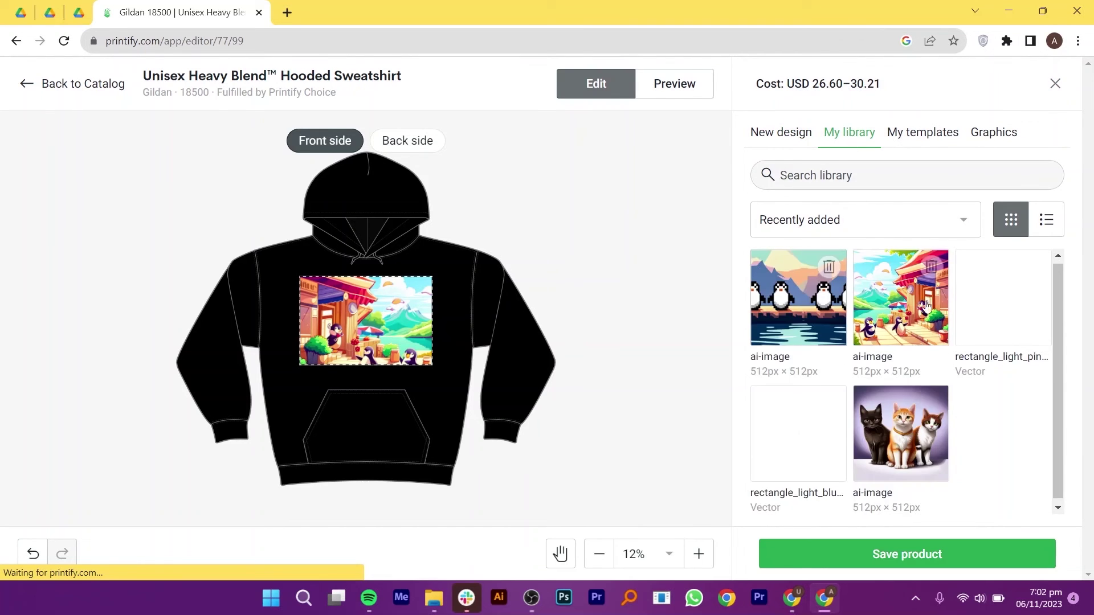
{"action": "left_click", "coordinate": [913, 140]}
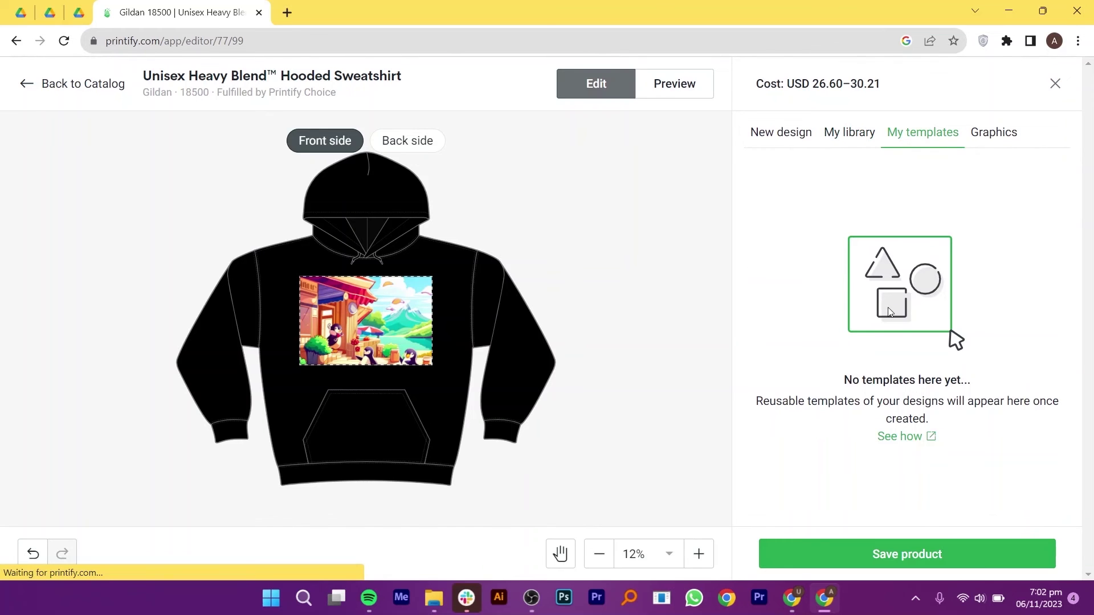
{"action": "left_click", "coordinate": [999, 134]}
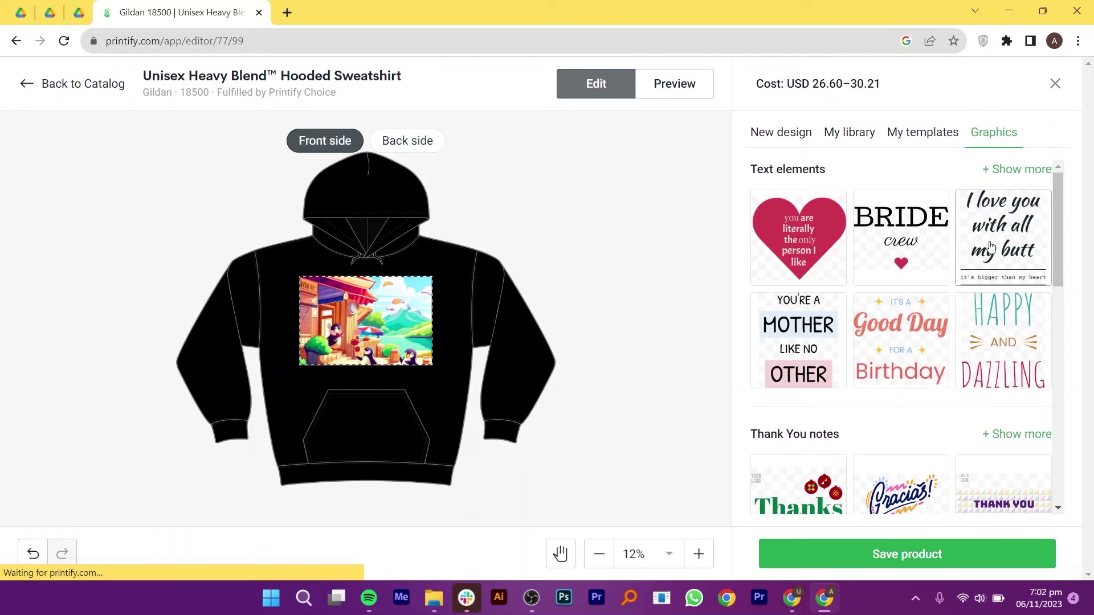
{"action": "scroll", "coordinate": [957, 342], "scroll_direction": "down", "scroll_amount": 4}
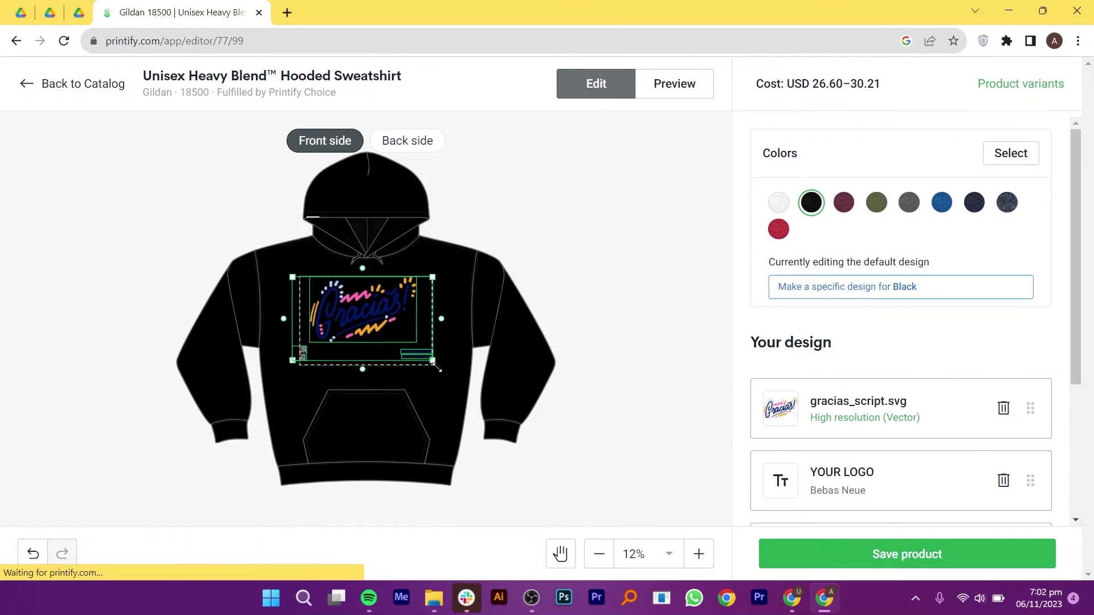
{"action": "left_click", "coordinate": [844, 202]}
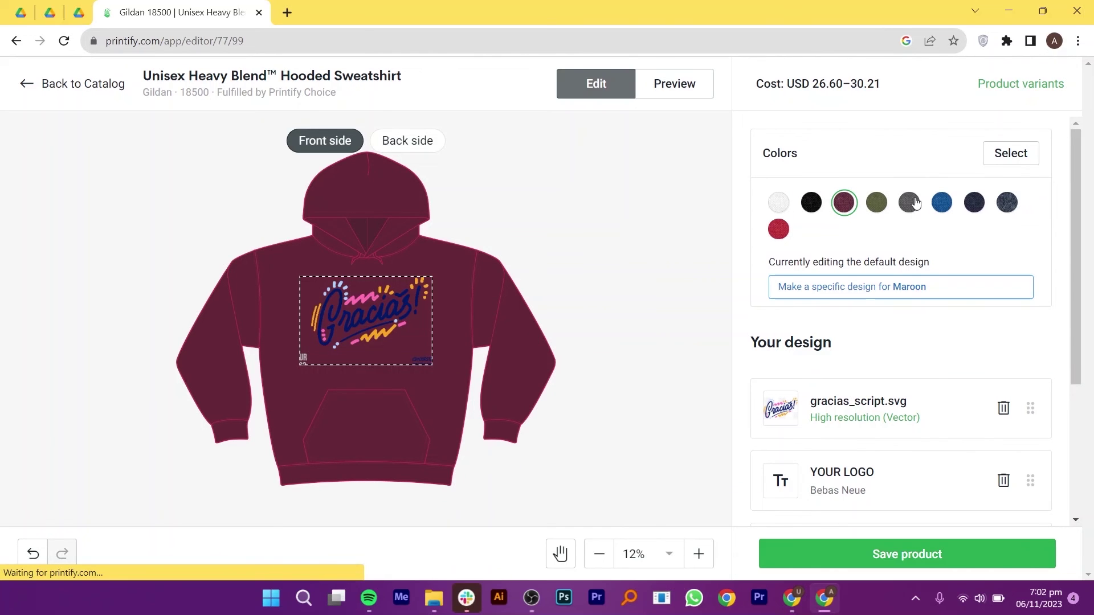
{"action": "left_click", "coordinate": [876, 202]}
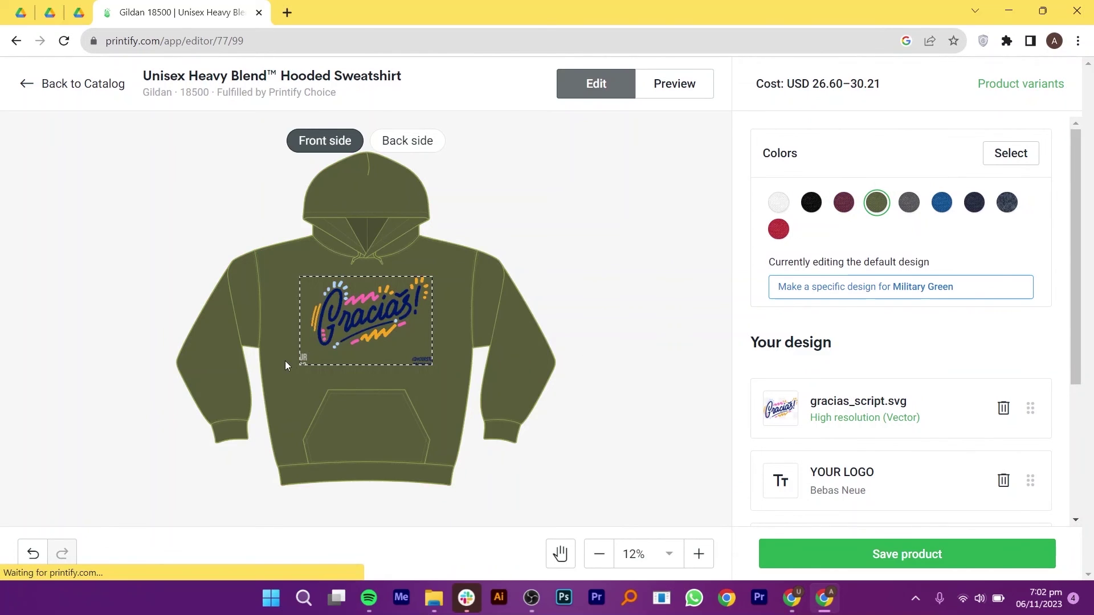
Save the hoodie design, and set the title image to Person 1 in Military Green.
{"action": "left_click", "coordinate": [876, 564]}
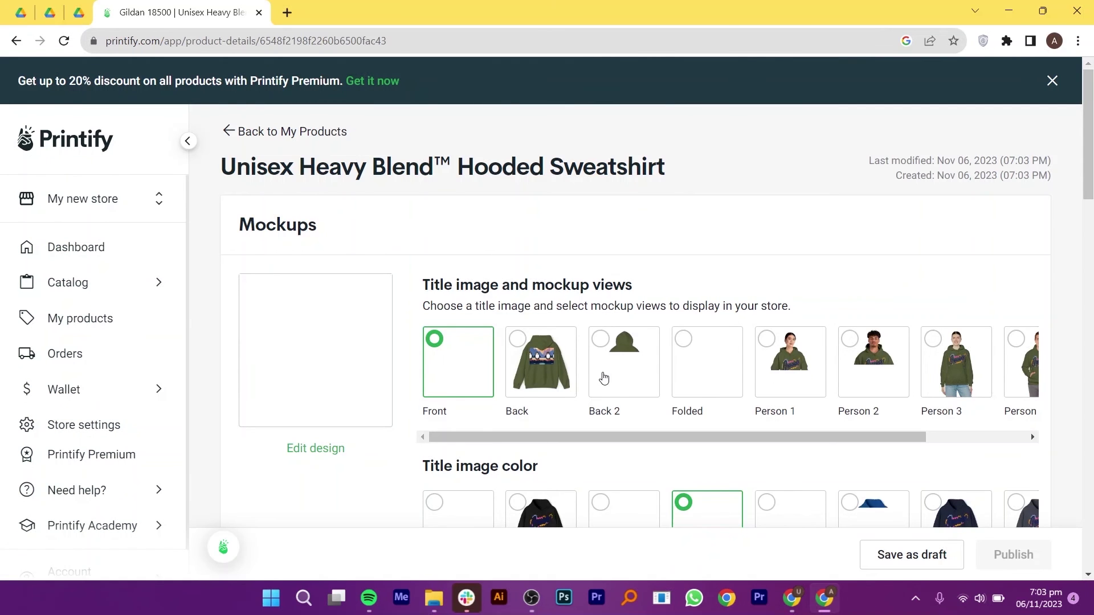
{"action": "left_click", "coordinate": [766, 340]}
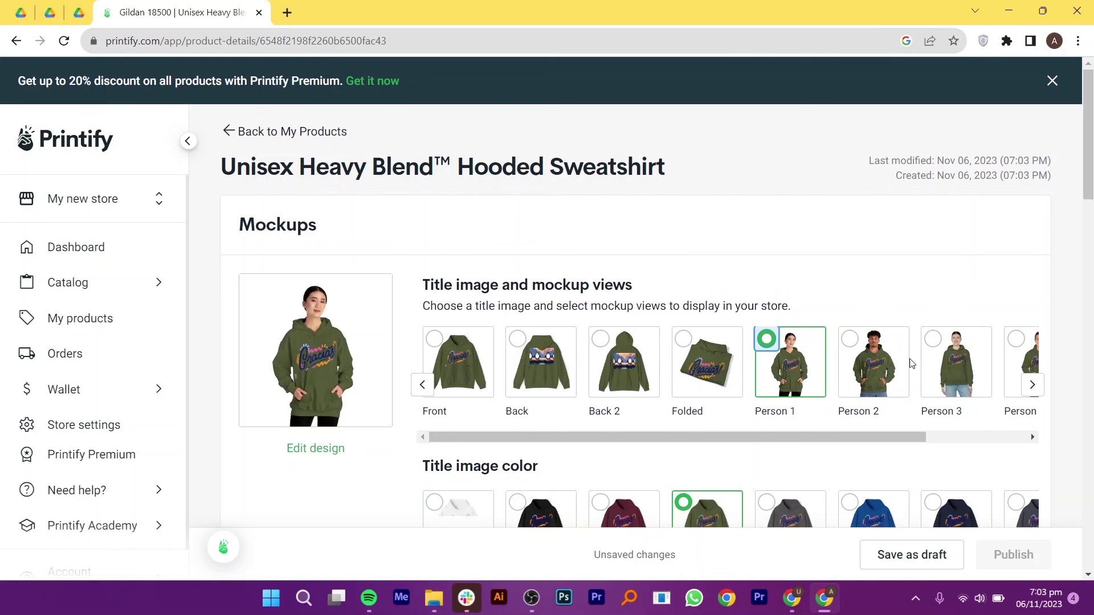
{"action": "scroll", "coordinate": [658, 427], "scroll_direction": "down", "scroll_amount": 3}
{"action": "left_click", "coordinate": [632, 393]}
{"action": "left_click", "coordinate": [549, 365]}
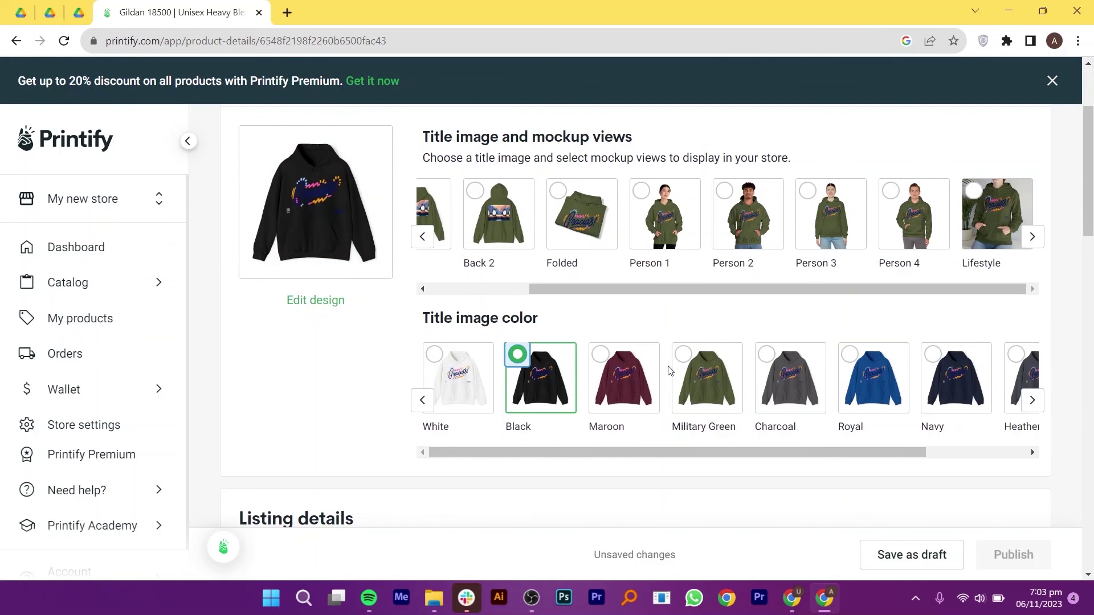
{"action": "left_click", "coordinate": [683, 359]}
Select all 70 variants for pricing and expand the S size row's colours.
{"action": "scroll", "coordinate": [627, 387], "scroll_direction": "down", "scroll_amount": 12}
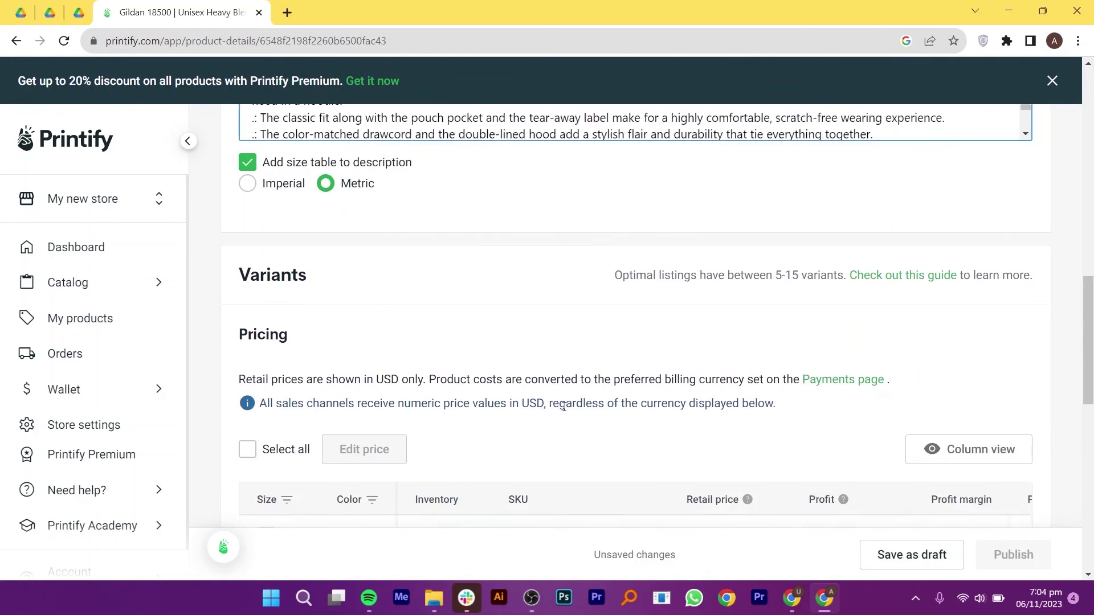
{"action": "scroll", "coordinate": [563, 406], "scroll_direction": "down", "scroll_amount": 2}
{"action": "left_click", "coordinate": [247, 336]}
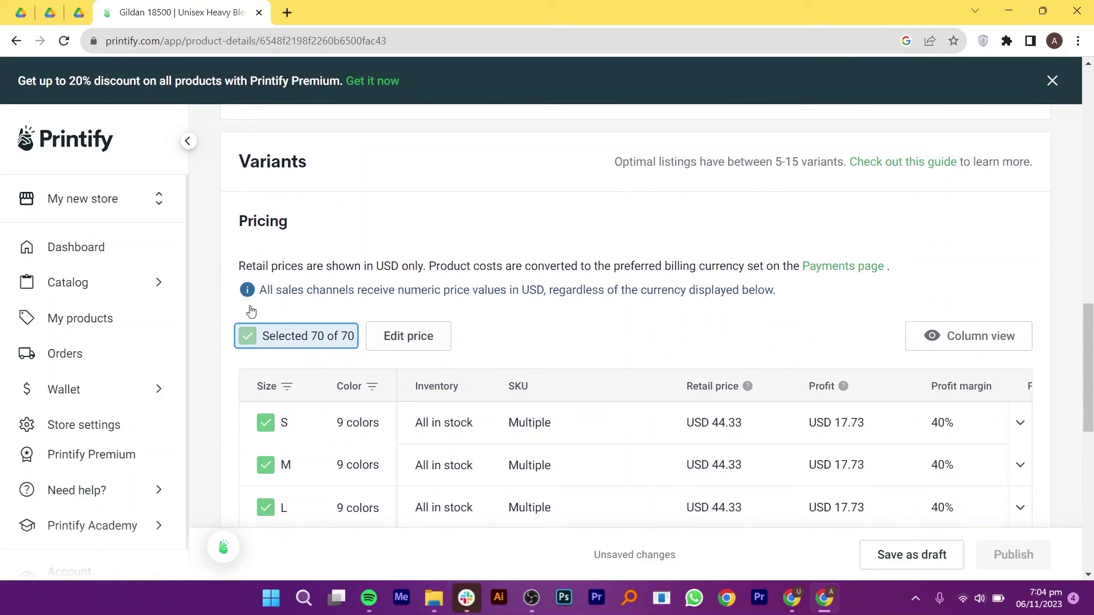
{"action": "scroll", "coordinate": [316, 307], "scroll_direction": "down", "scroll_amount": 1}
{"action": "left_click", "coordinate": [357, 348]}
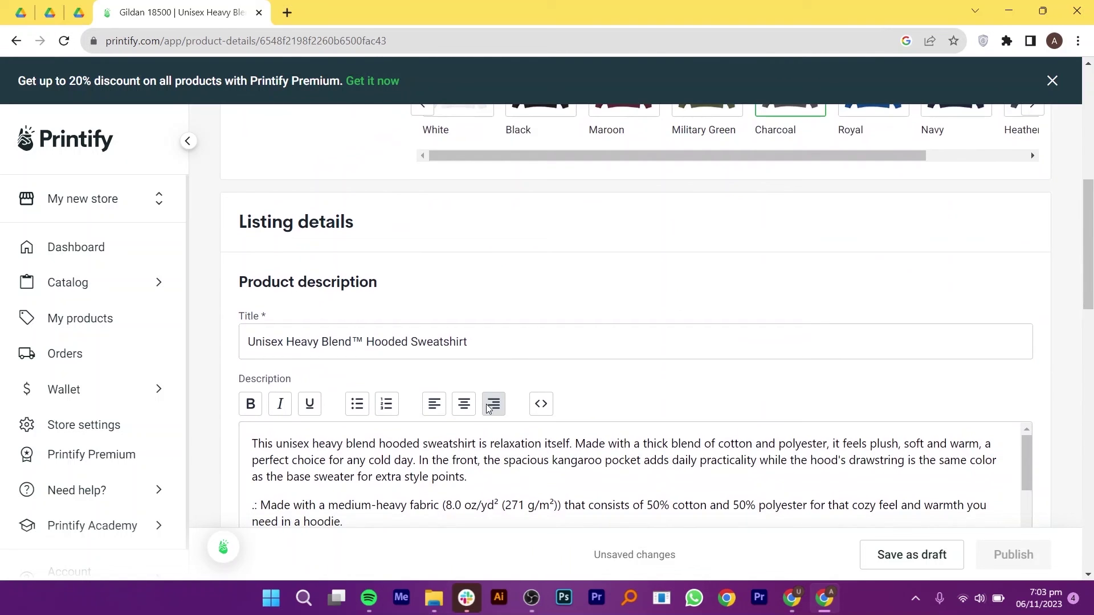
Add XL, 2XL and 3XL to the size filter, then save the hoodie as a draft.
{"action": "scroll", "coordinate": [280, 253], "scroll_direction": "down", "scroll_amount": 1}
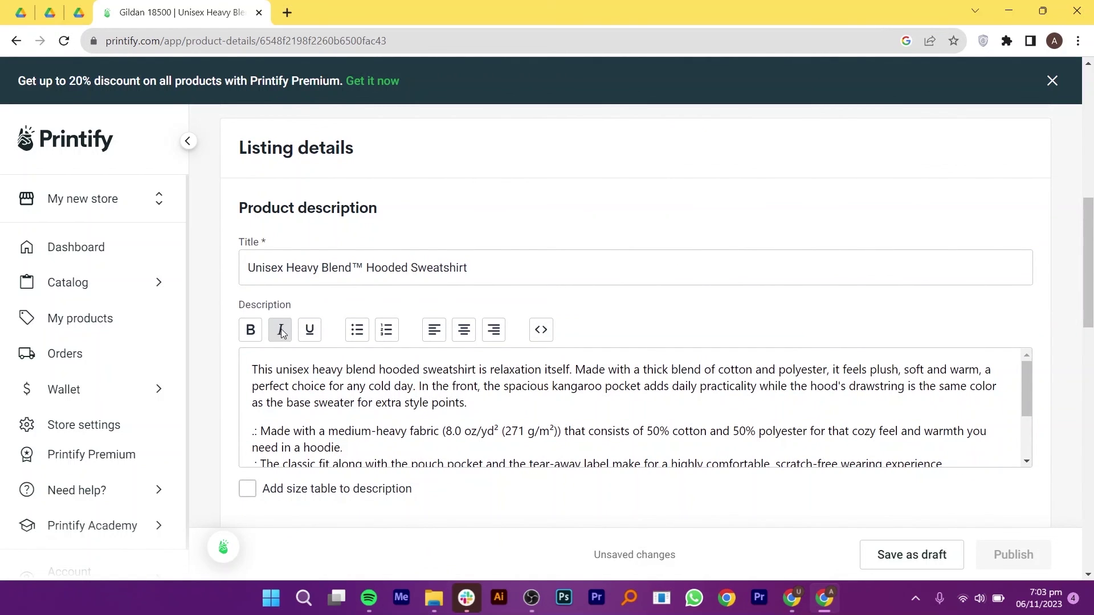
{"action": "scroll", "coordinate": [405, 371], "scroll_direction": "down", "scroll_amount": 1}
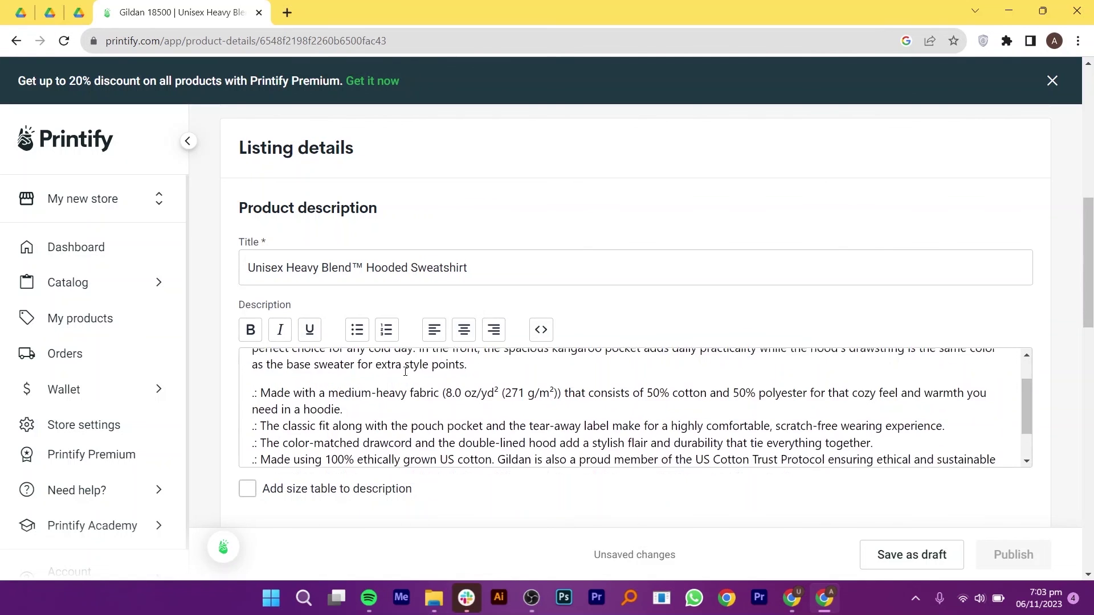
{"action": "scroll", "coordinate": [405, 372], "scroll_direction": "down", "scroll_amount": 2}
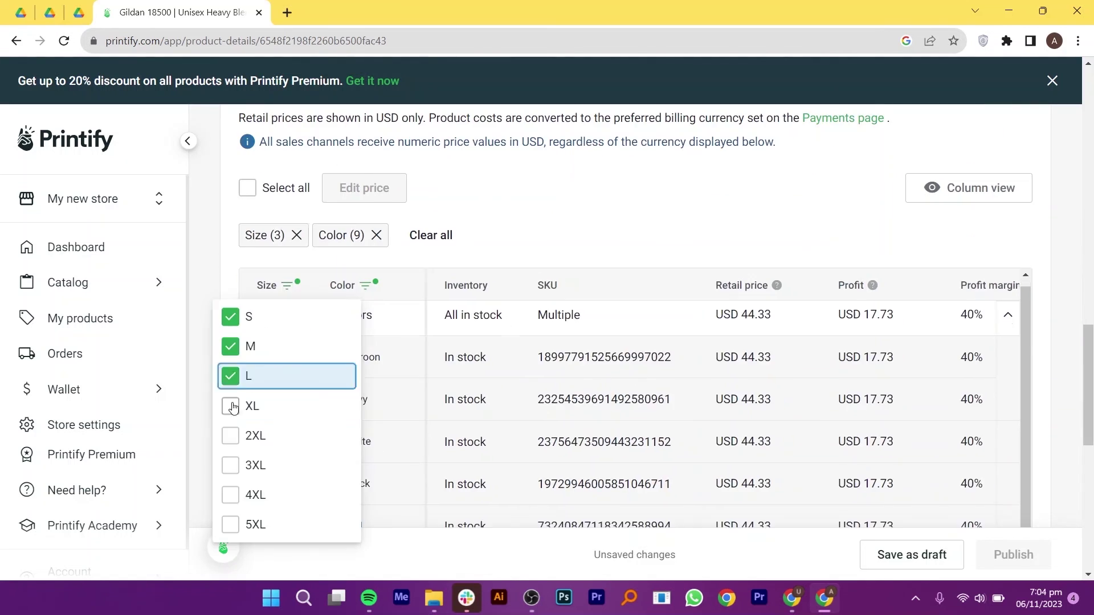
{"action": "left_click", "coordinate": [231, 406]}
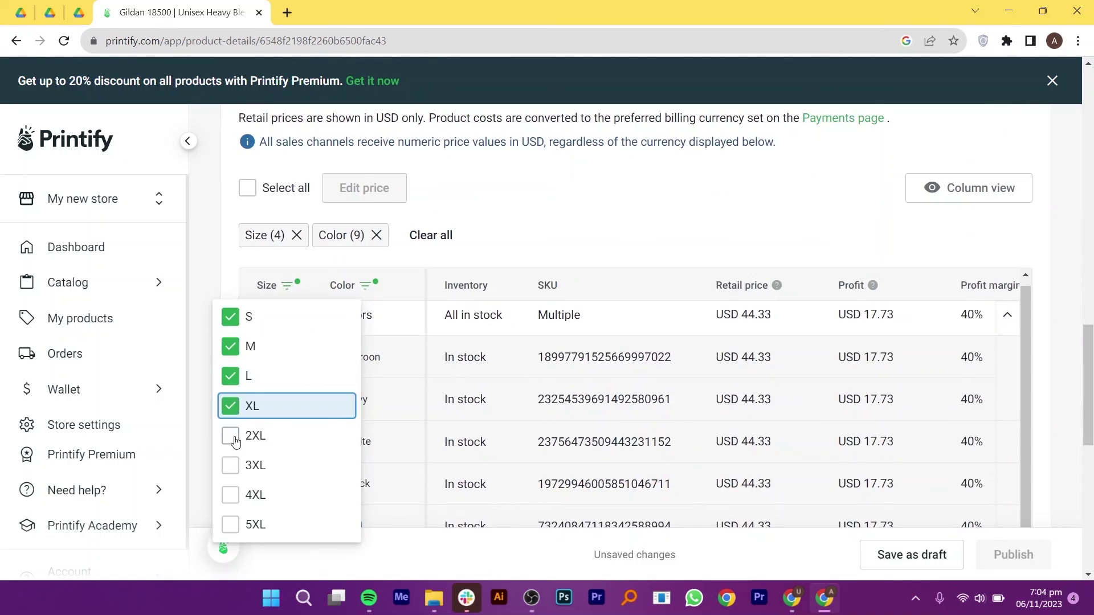
{"action": "left_click", "coordinate": [230, 435]}
{"action": "left_click", "coordinate": [230, 465]}
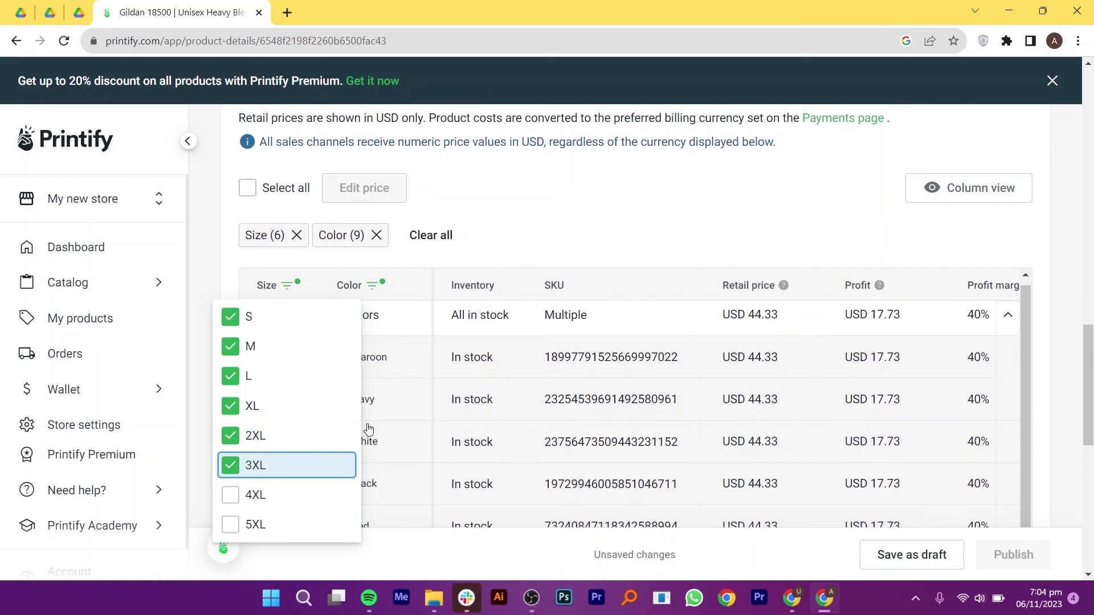
{"action": "left_click", "coordinate": [535, 238]}
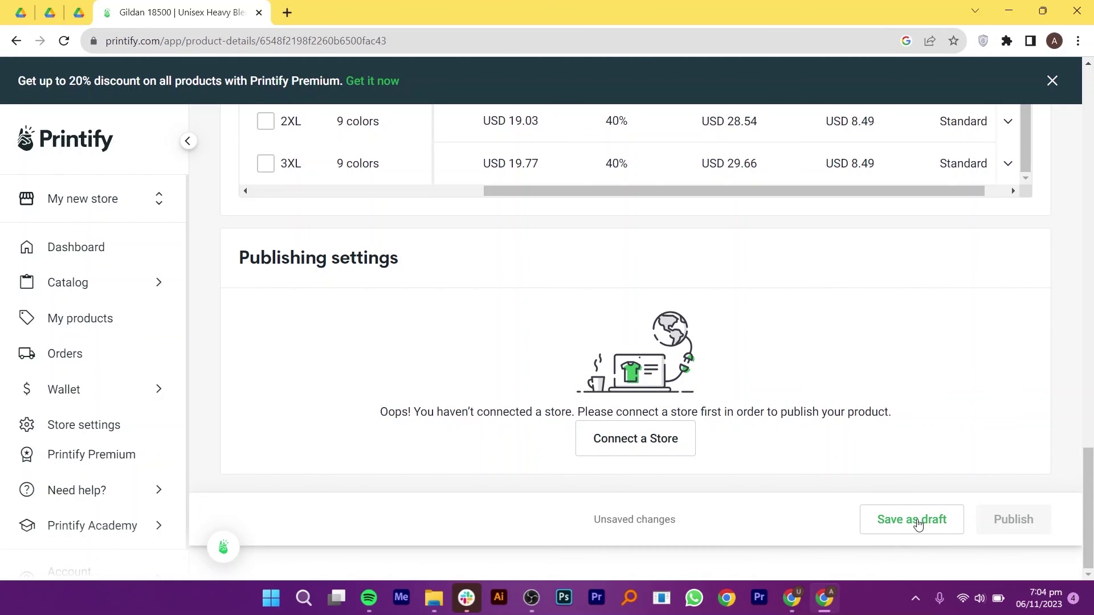
{"action": "left_click", "coordinate": [916, 523]}
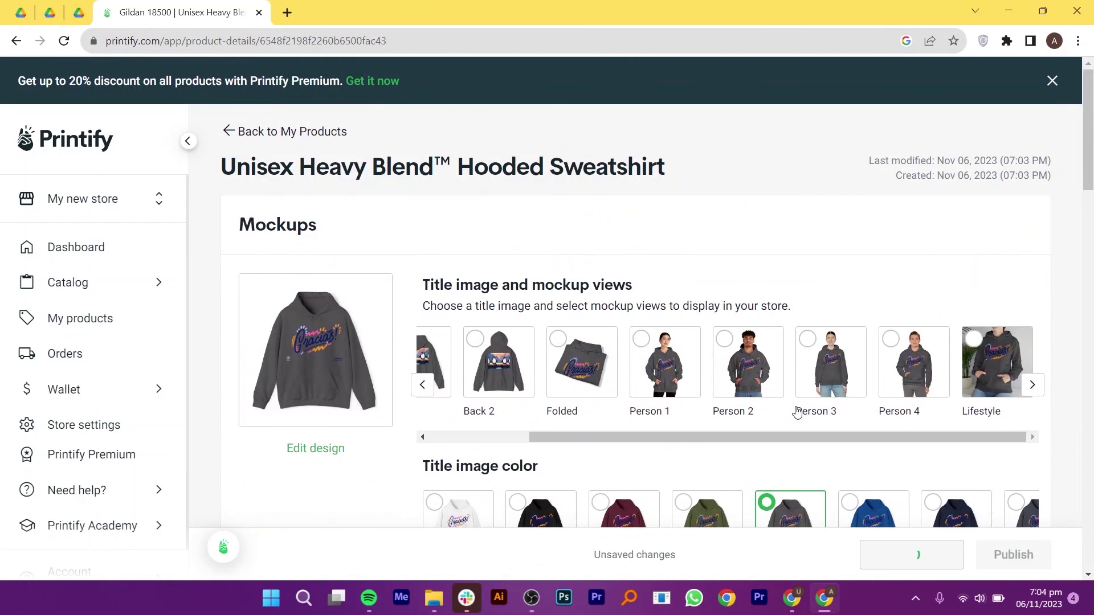